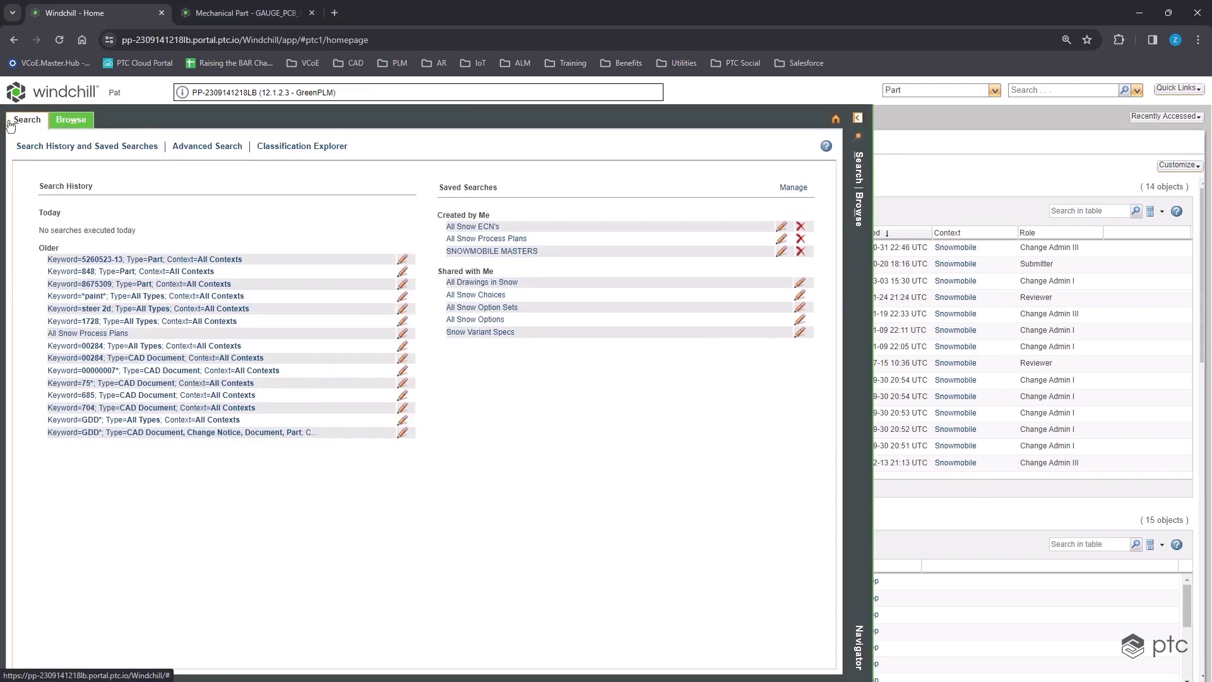
- Browse the Classification Explorer to the Mechanical class and show its subclasses
click(10, 121)
click(278, 147)
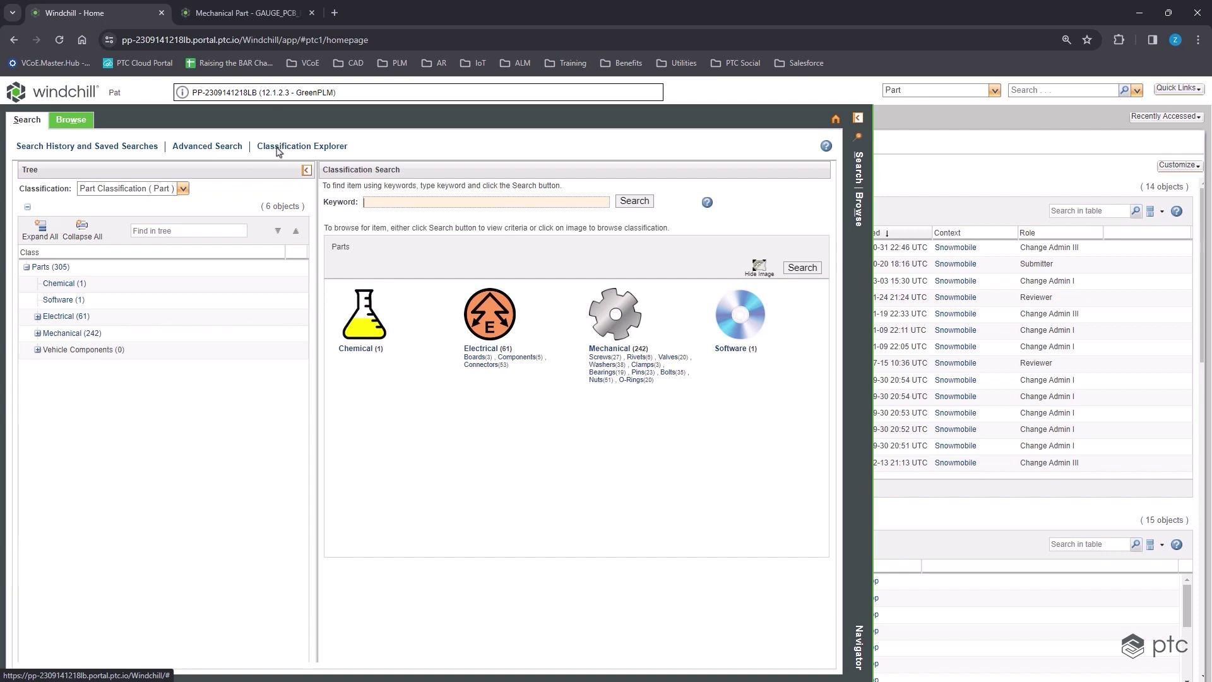
click(49, 334)
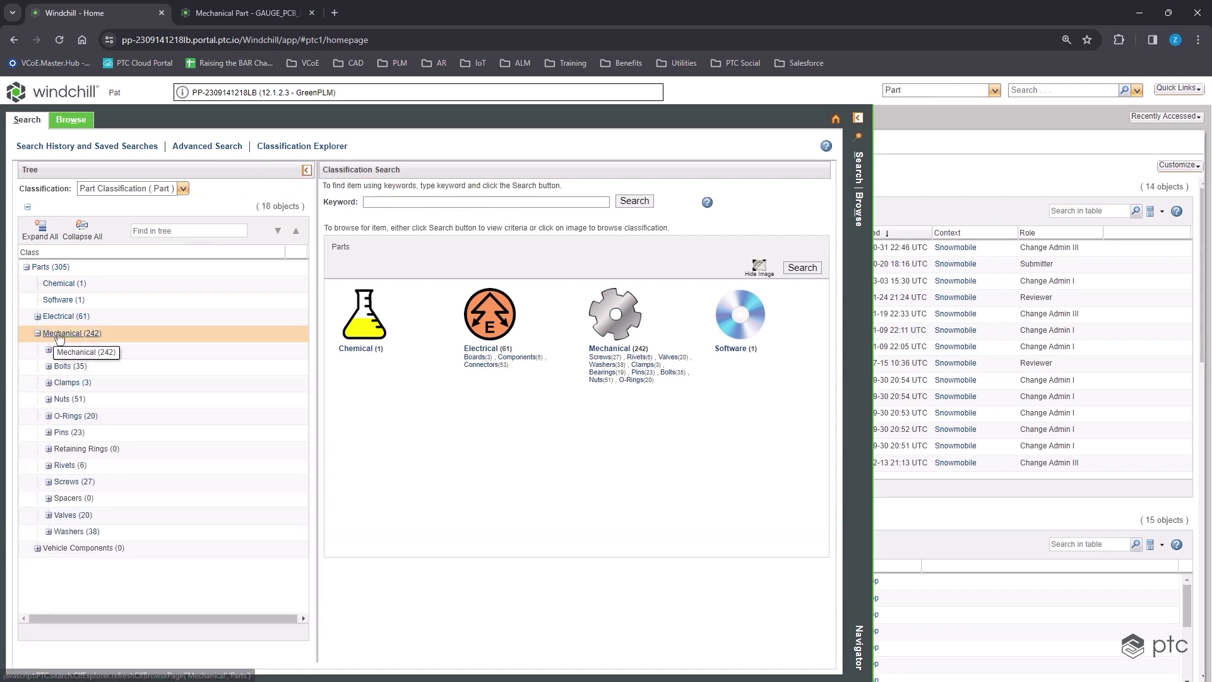
click(60, 335)
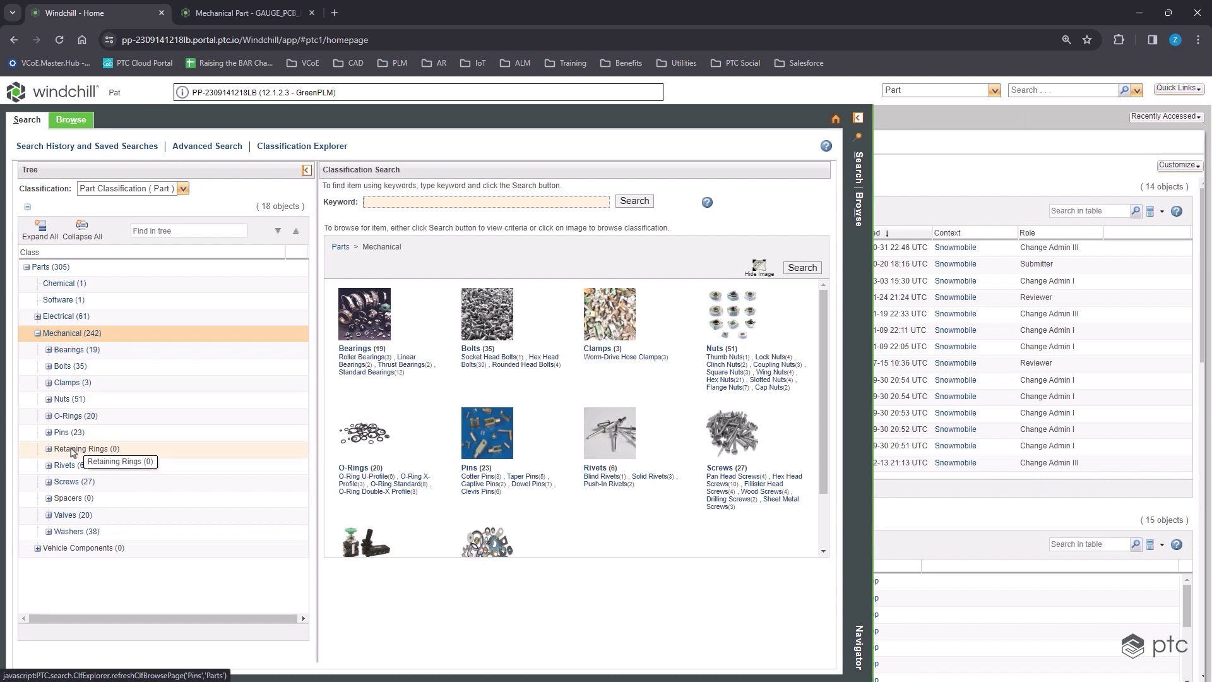
- Search all parts in the Rivets class and apply the Americas sourcing context
click(64, 466)
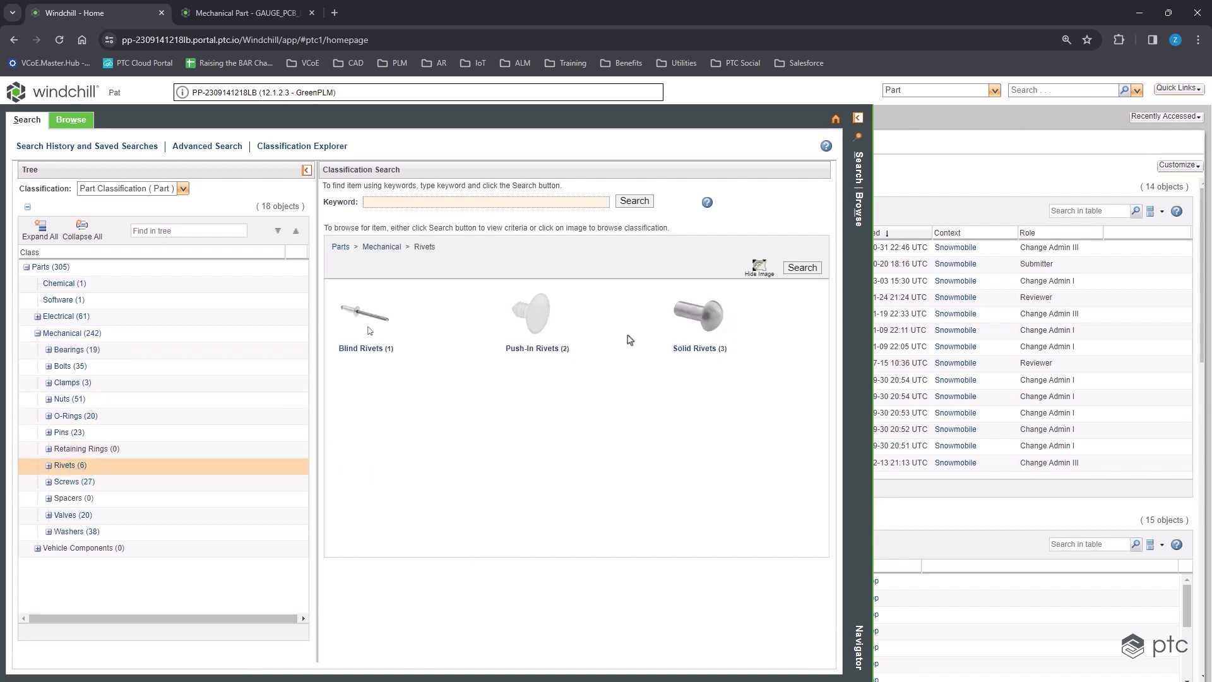
click(803, 268)
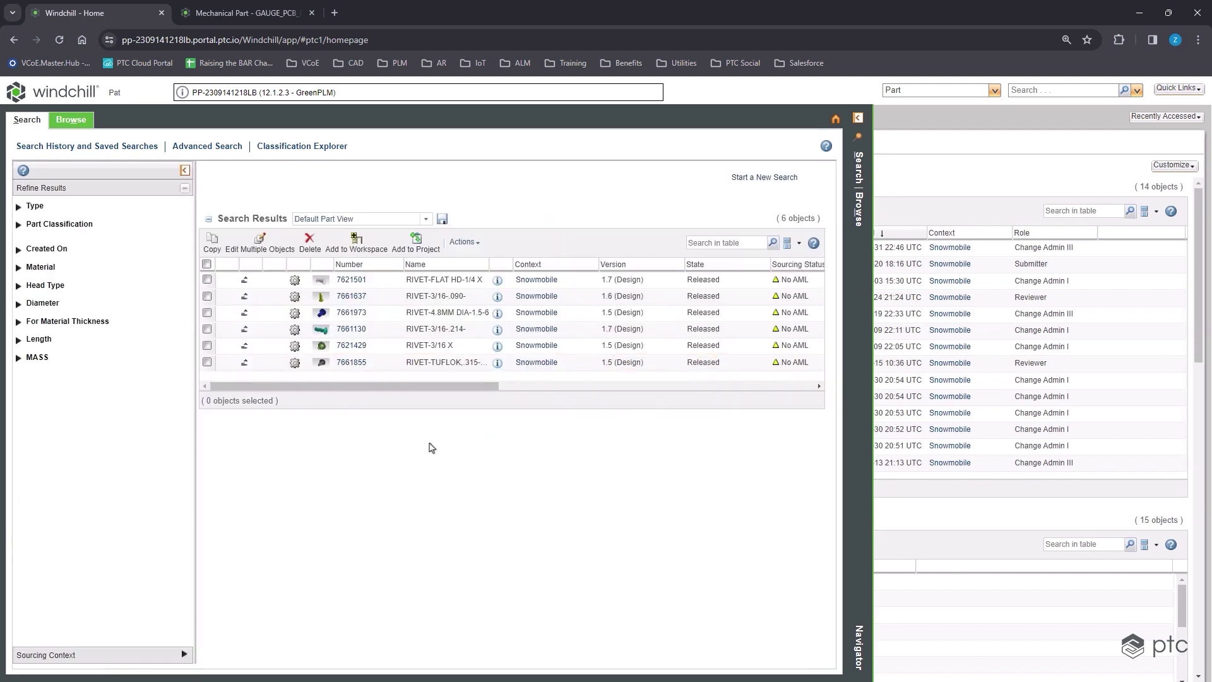
click(183, 655)
click(24, 240)
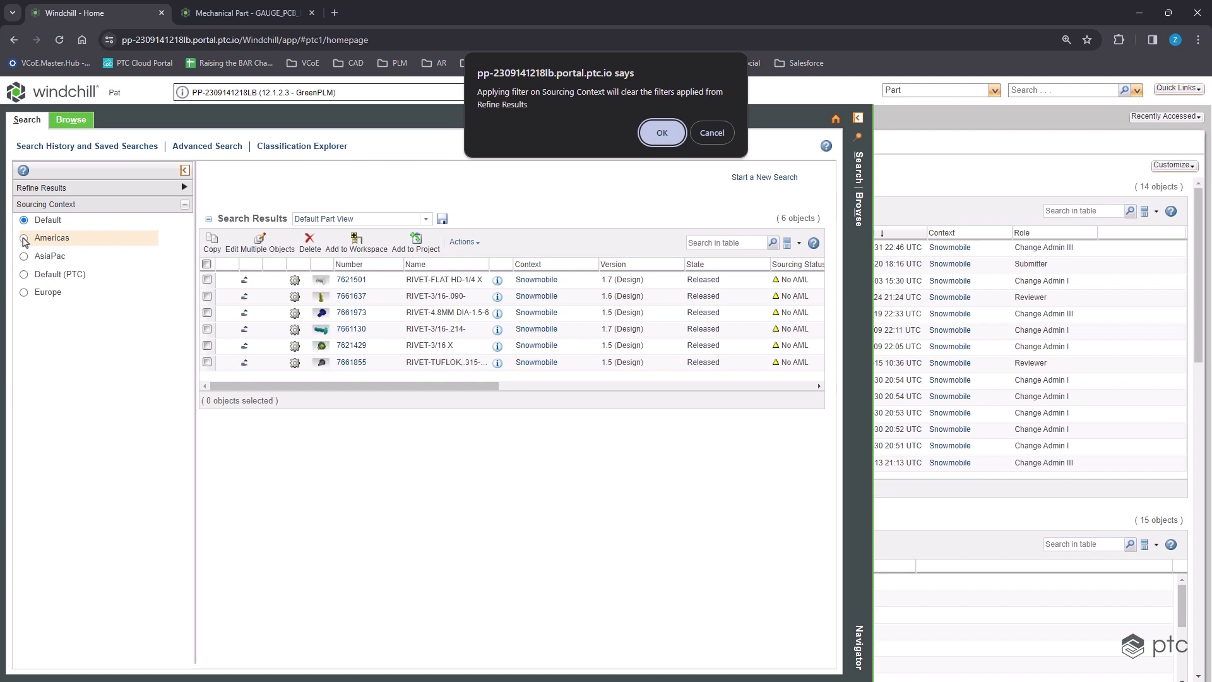
click(661, 132)
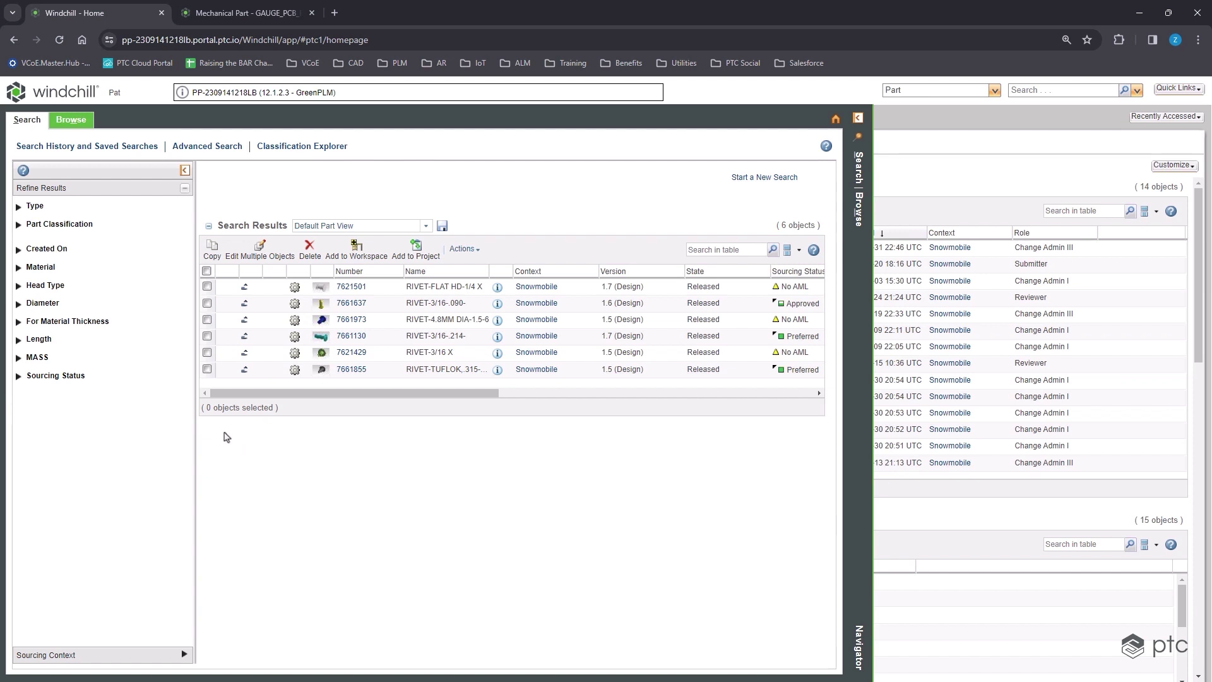
- Expand the Refine Results filters and narrow the MASS range to a maximum of 0.00263725693
click(19, 225)
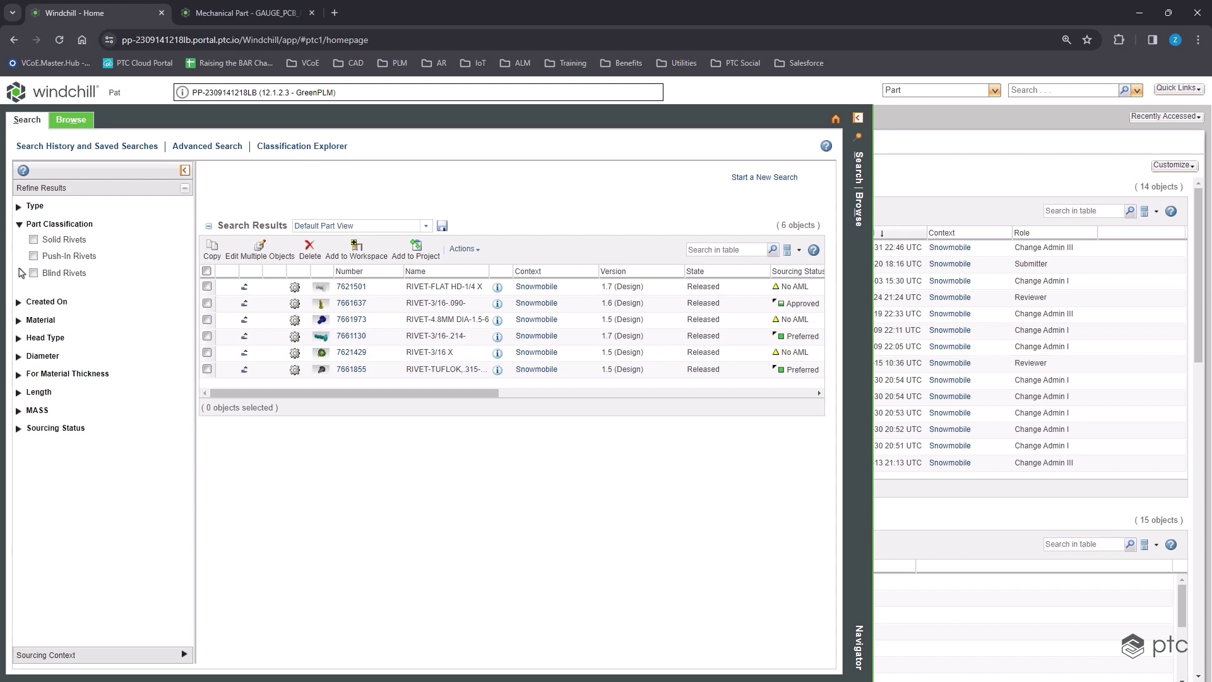
click(19, 322)
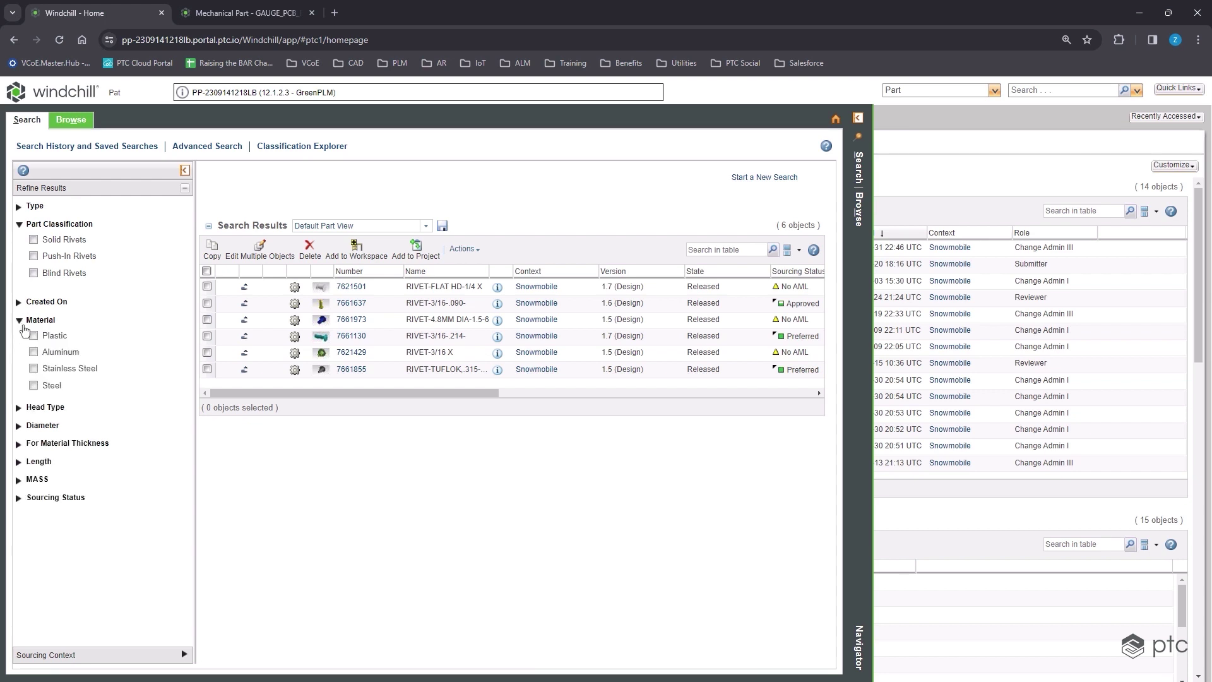
click(18, 408)
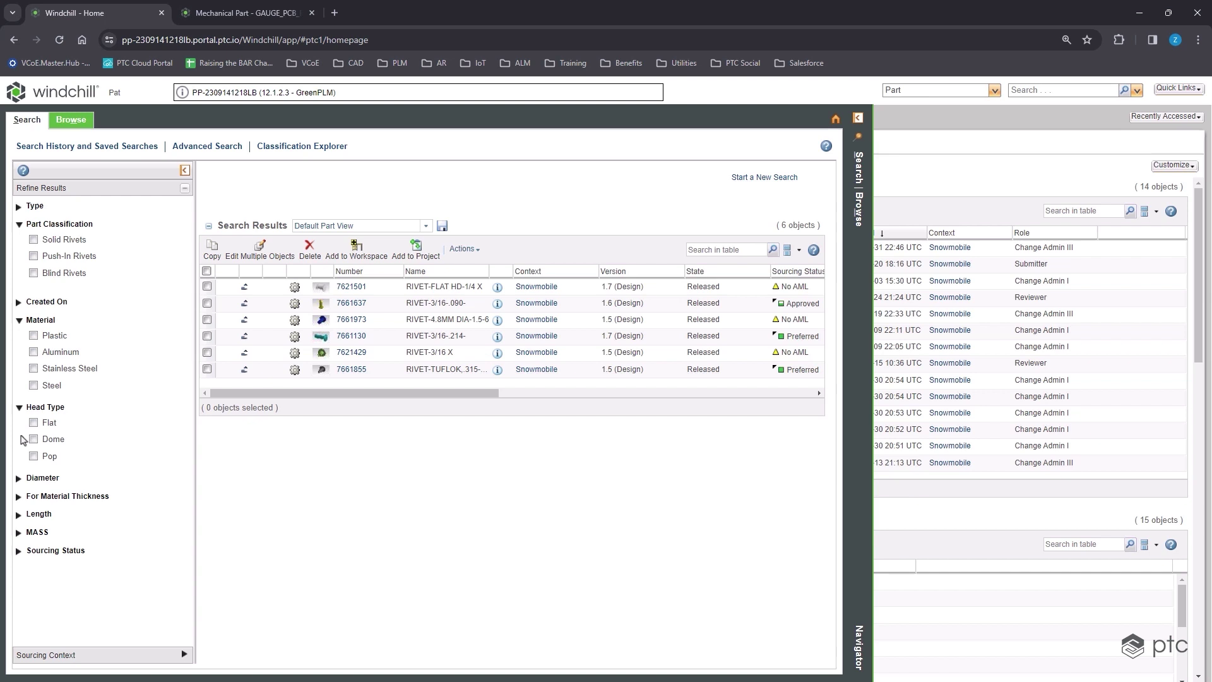
click(19, 533)
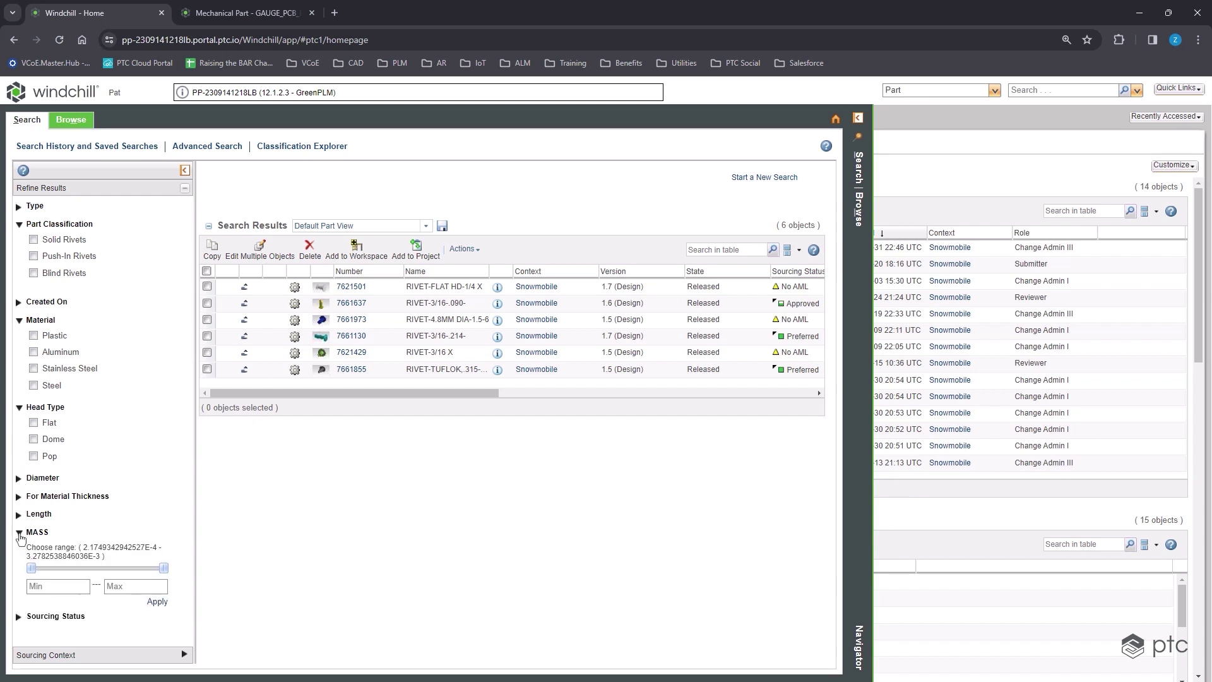
drag(163, 569, 136, 569)
click(157, 603)
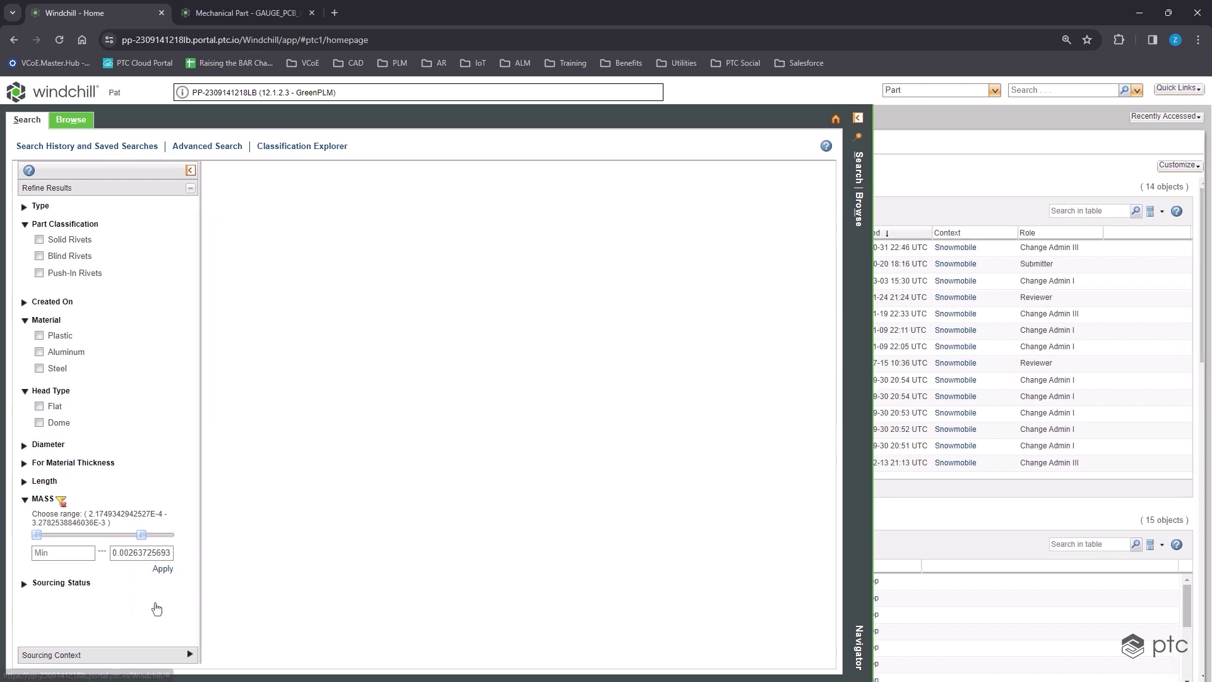
drag(31, 535, 63, 536)
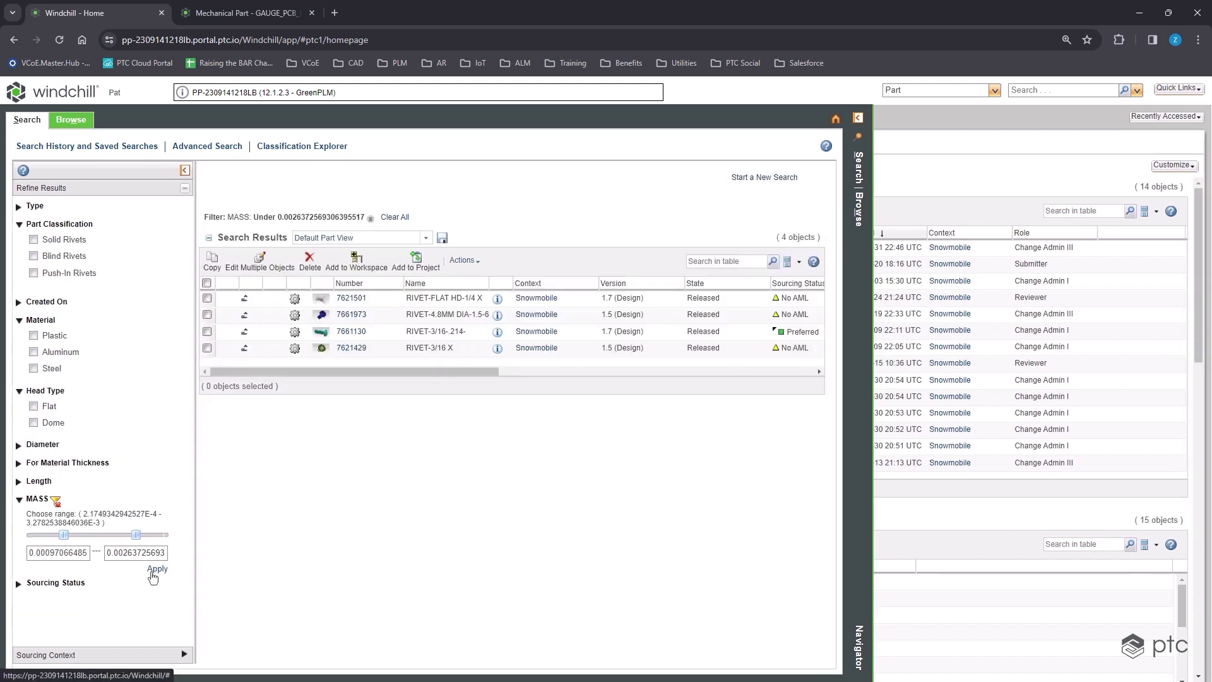
click(154, 570)
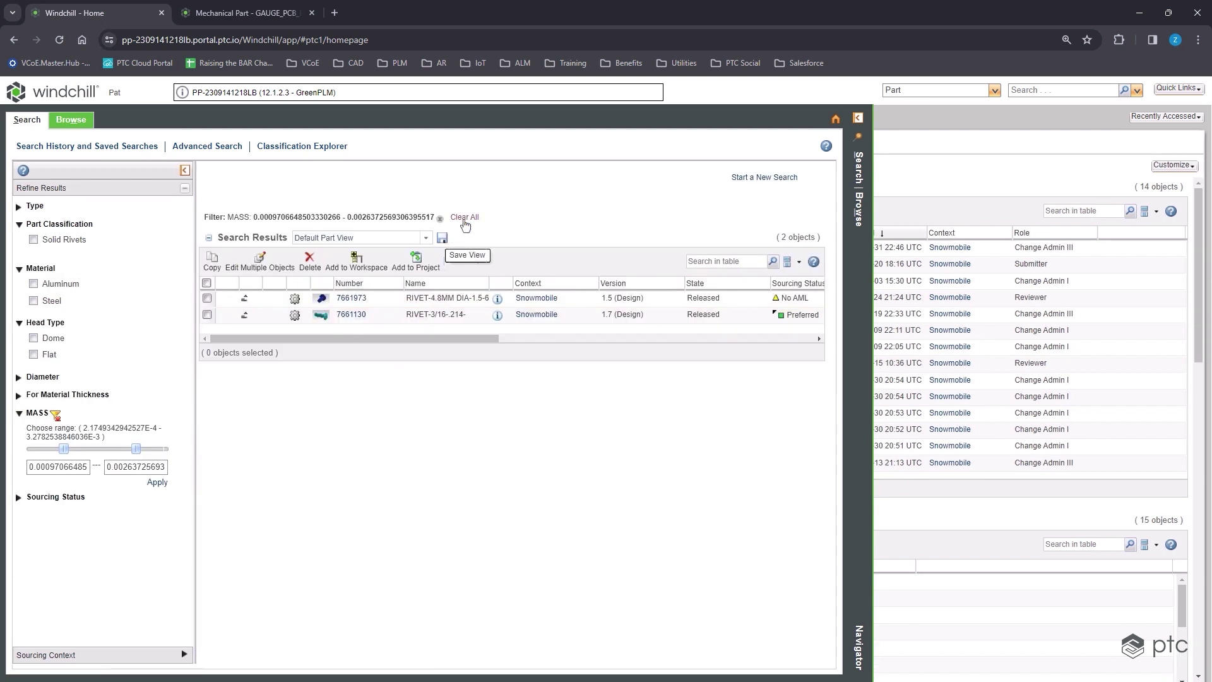
- Clear all filters and scroll through the six rivets' attribute columns
click(464, 219)
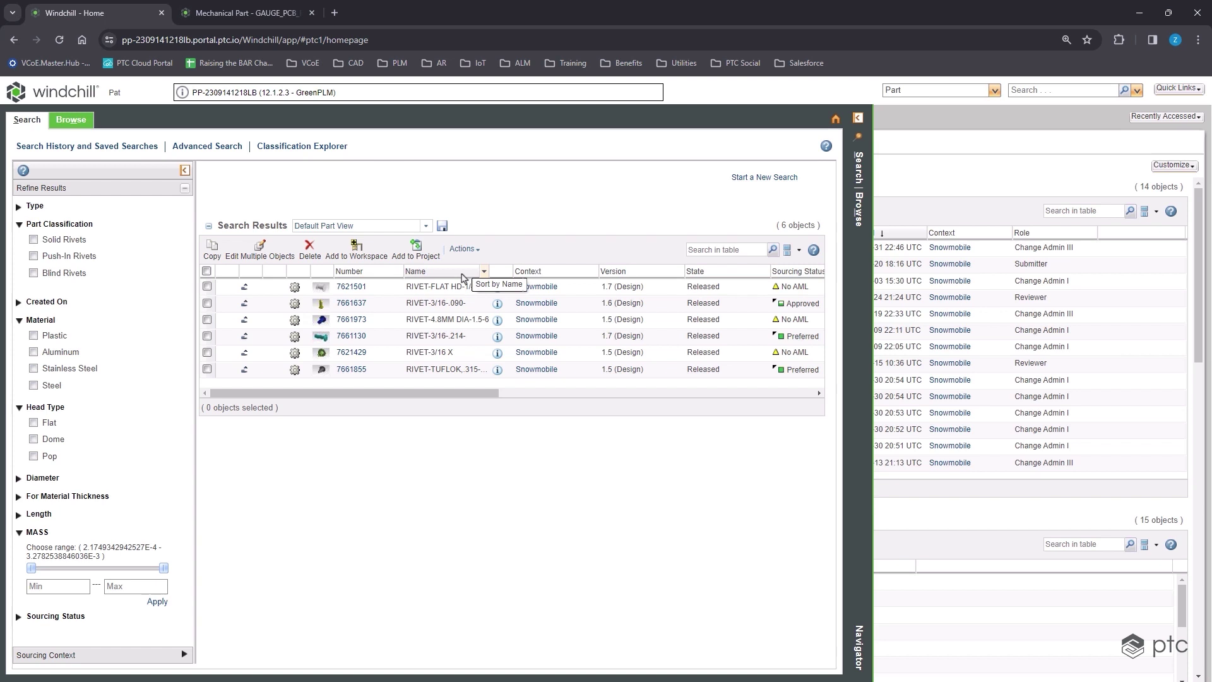
drag(446, 393, 573, 395)
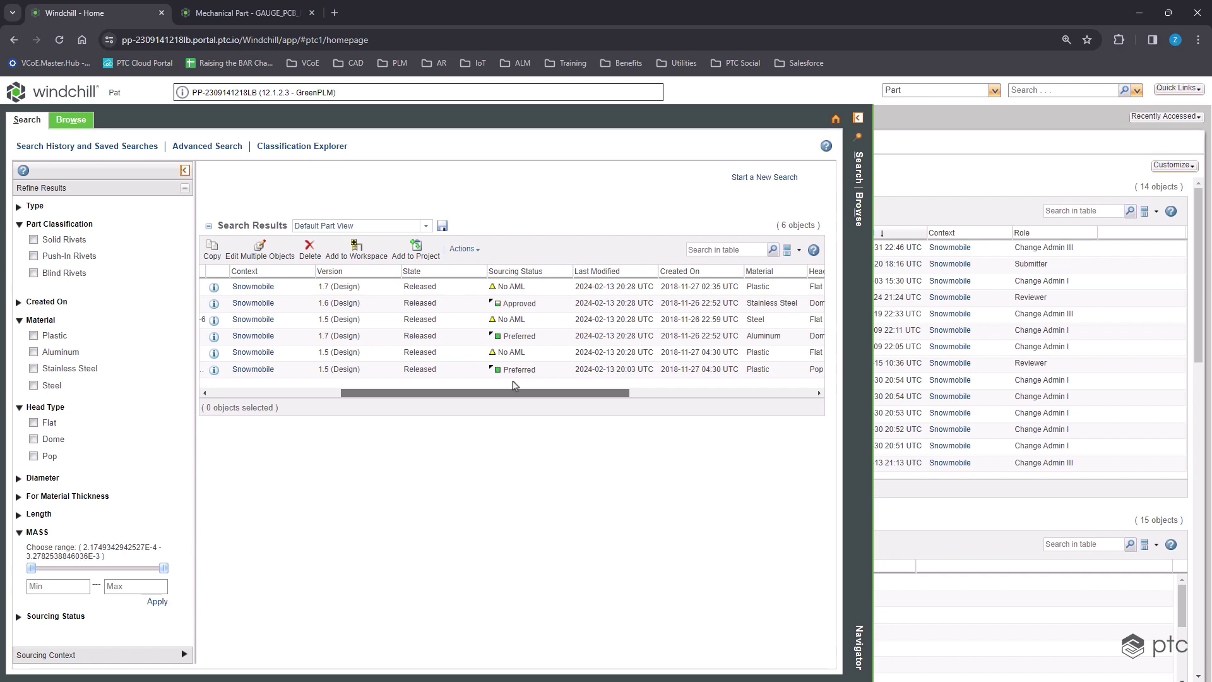
drag(514, 392, 724, 400)
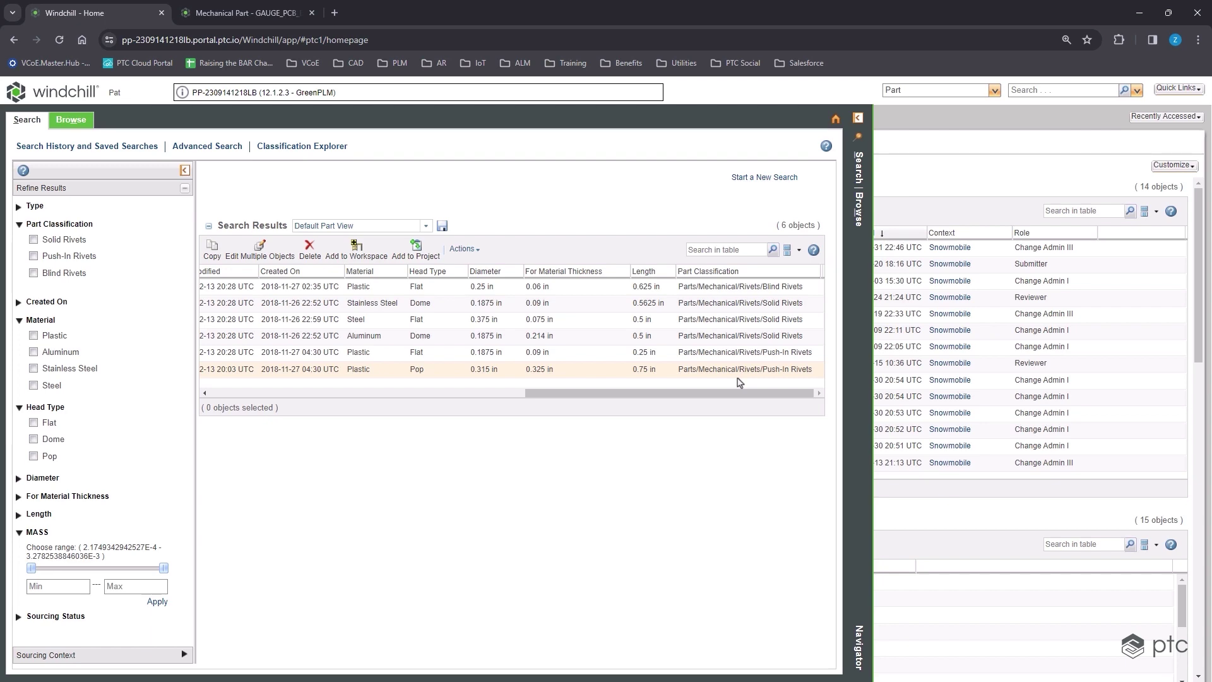
drag(733, 398, 370, 409)
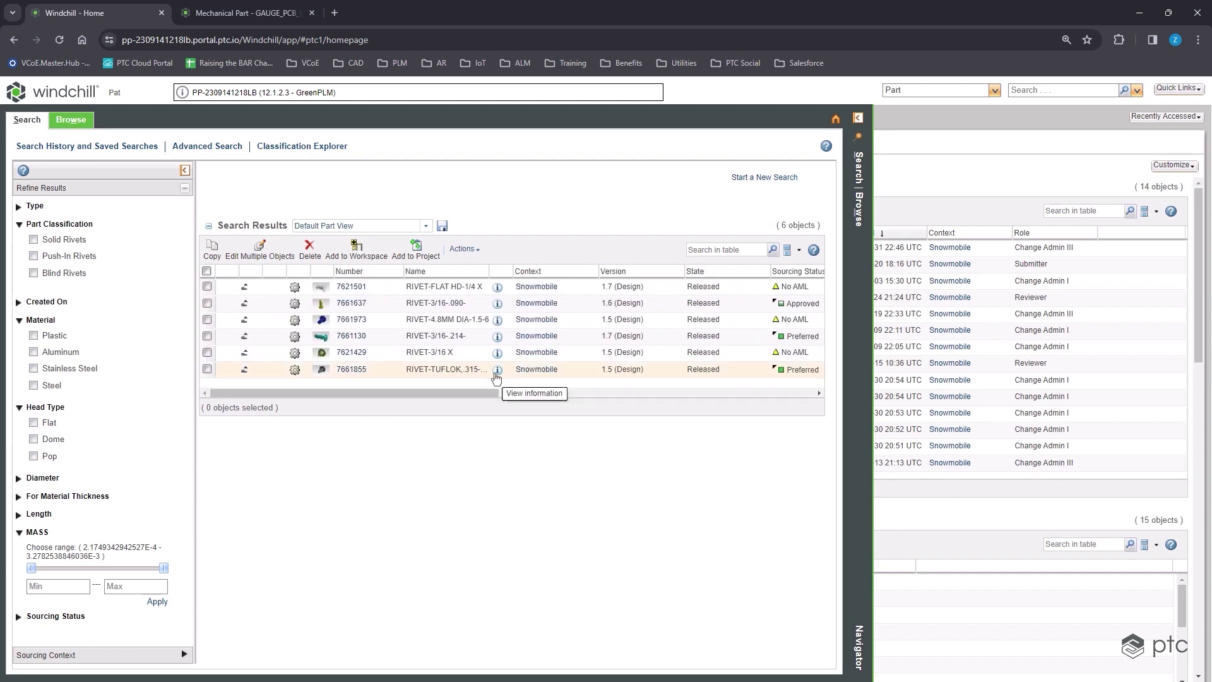
- Open the details of RIVET-TUFLOK 7661855 and scroll through its sustainability and classification attributes
click(497, 369)
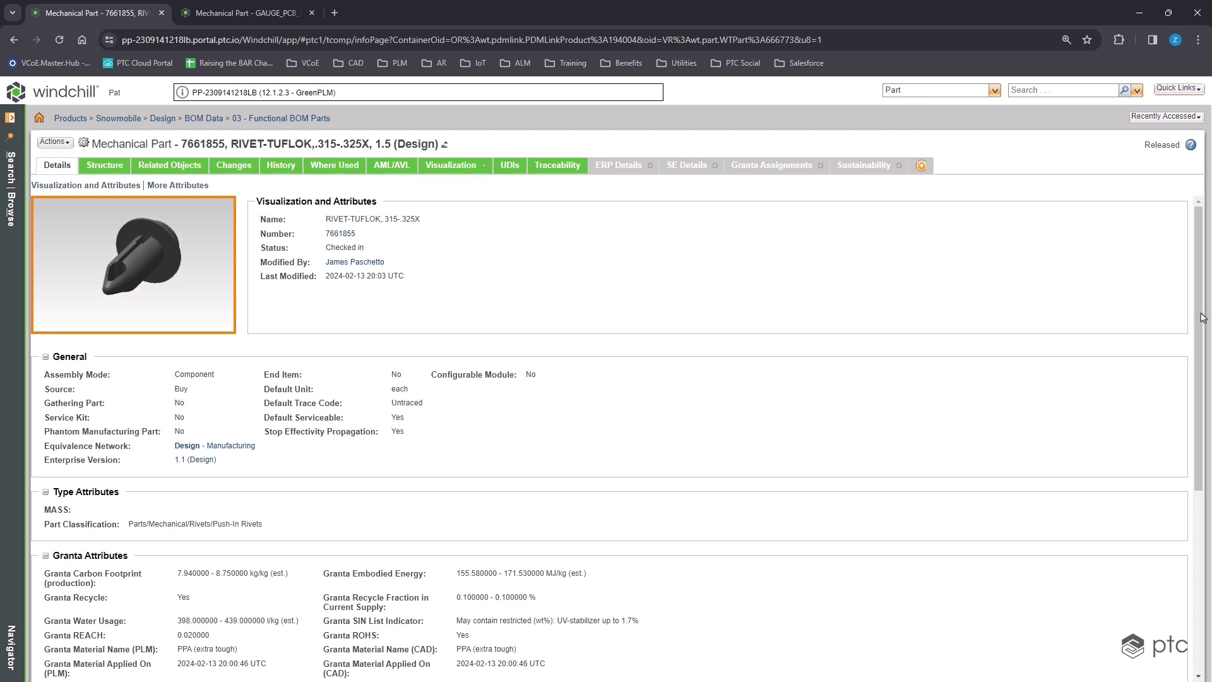
drag(1203, 319, 1198, 442)
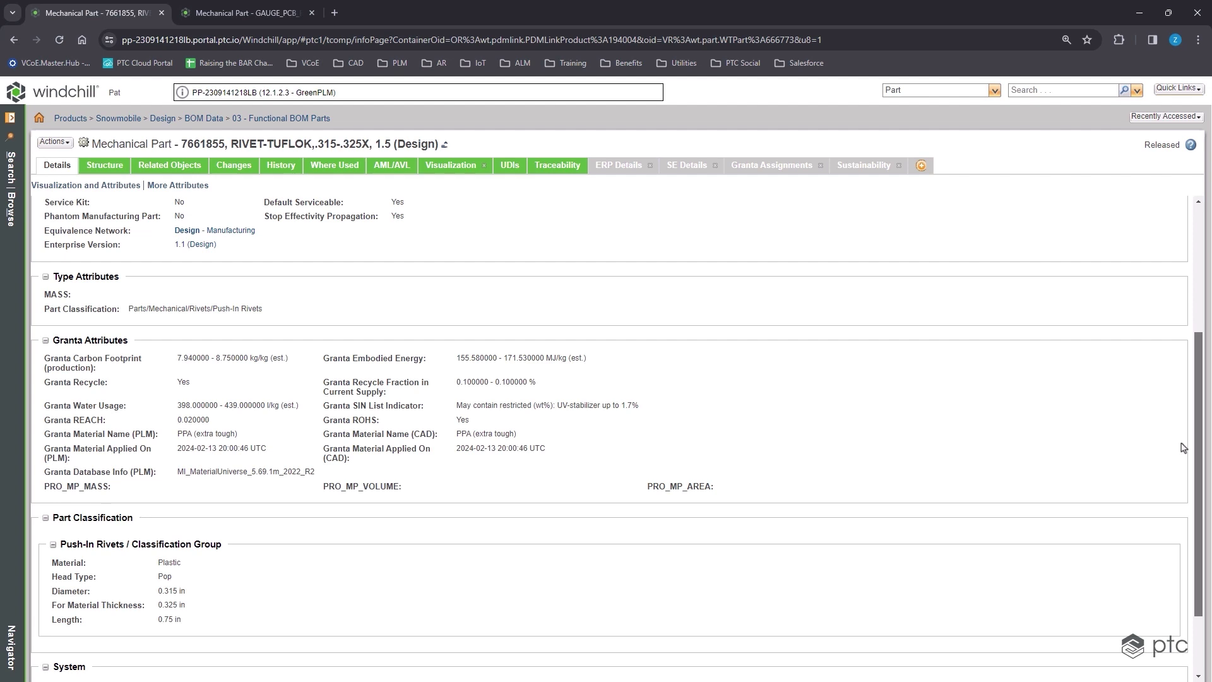
drag(1205, 448, 1209, 224)
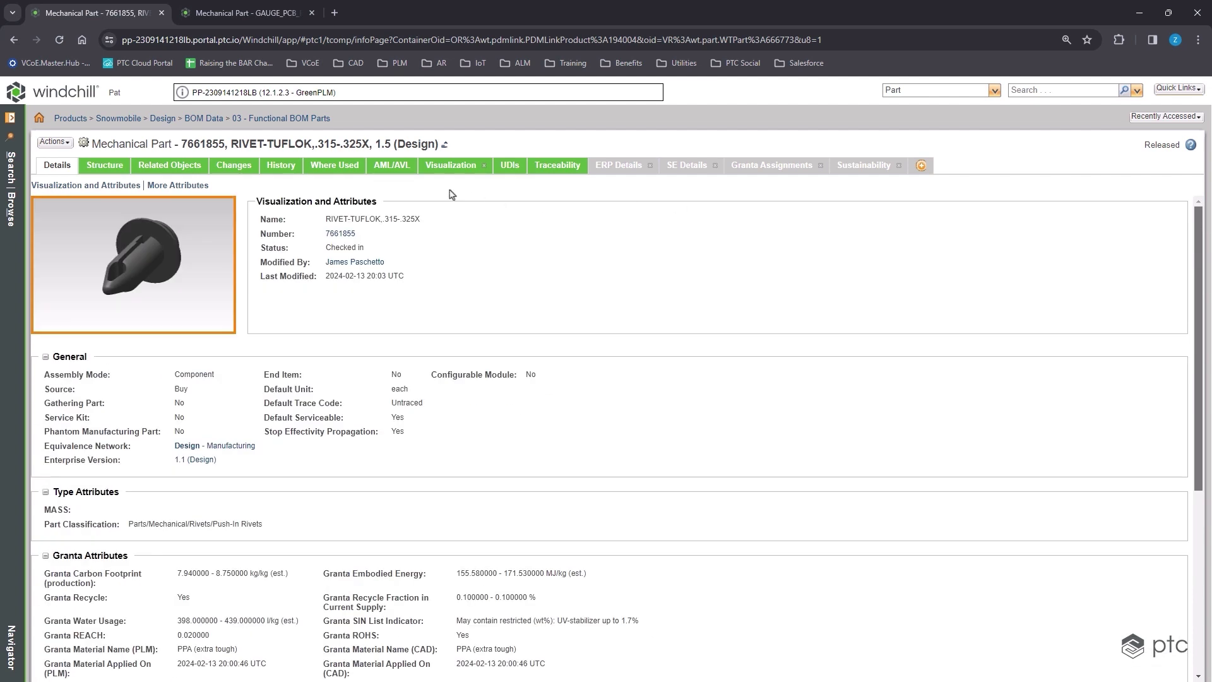
- Compare rivet 7661855's AML/AVL sourcing across the Americas, AsiaPac and Europe contexts, then view its Where Used list
click(396, 167)
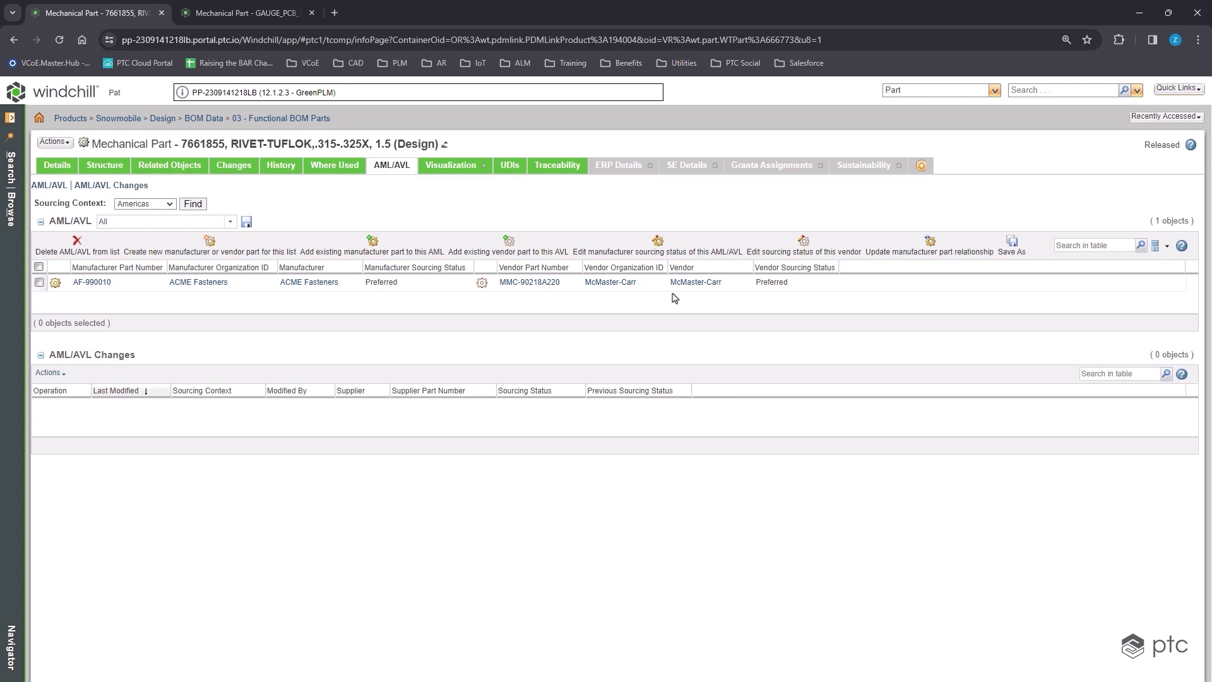
click(169, 204)
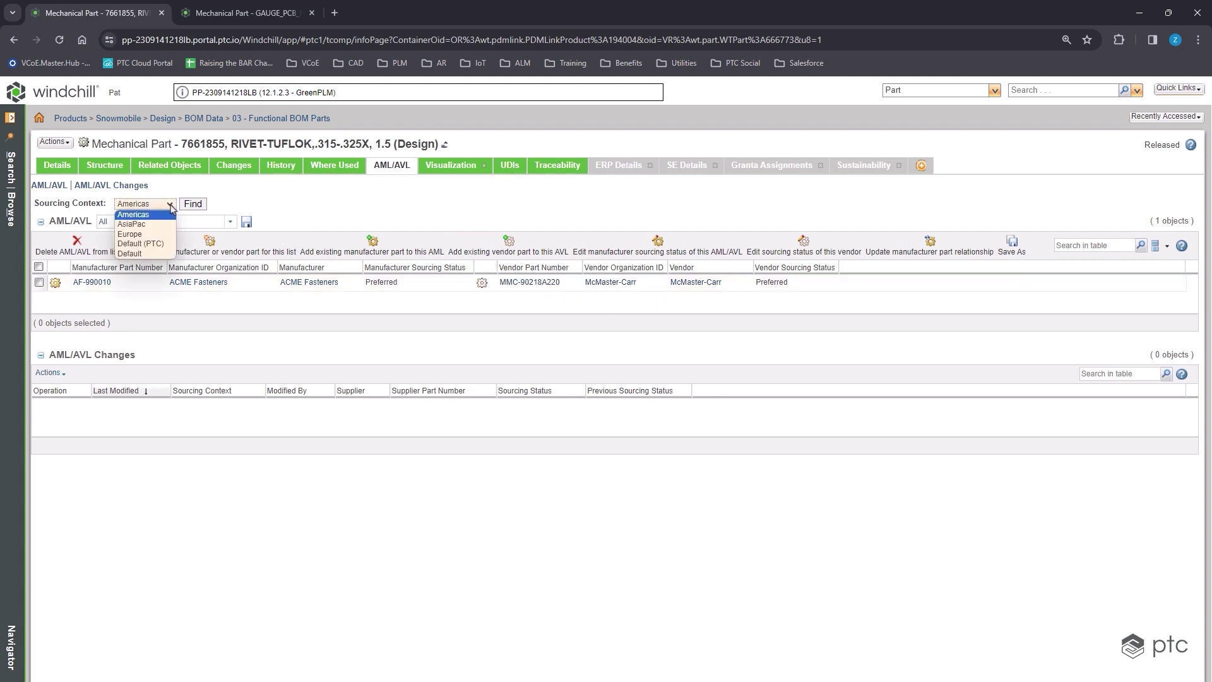
click(157, 227)
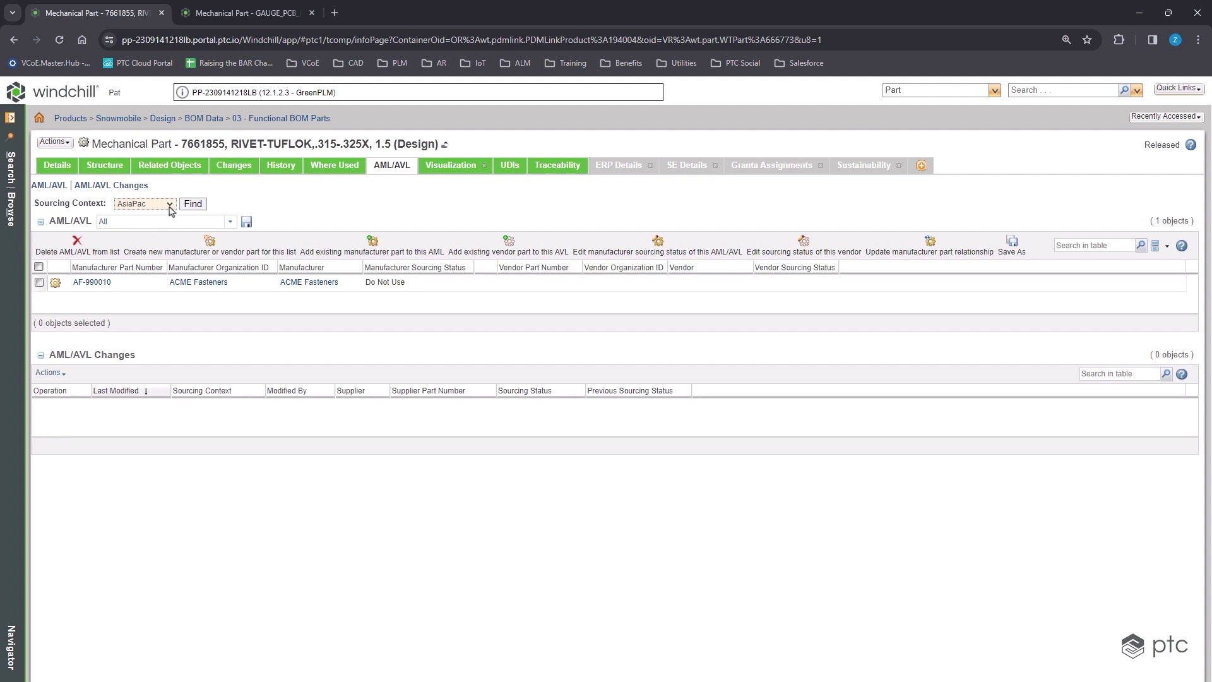
click(169, 204)
click(160, 235)
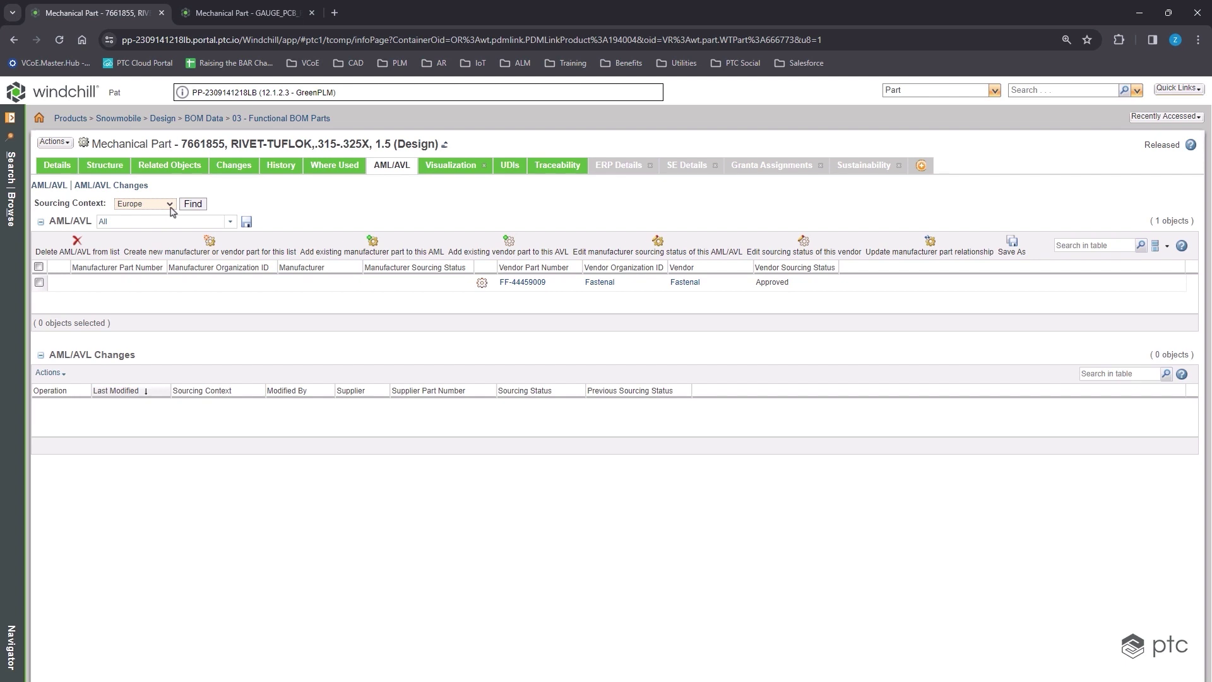
click(169, 205)
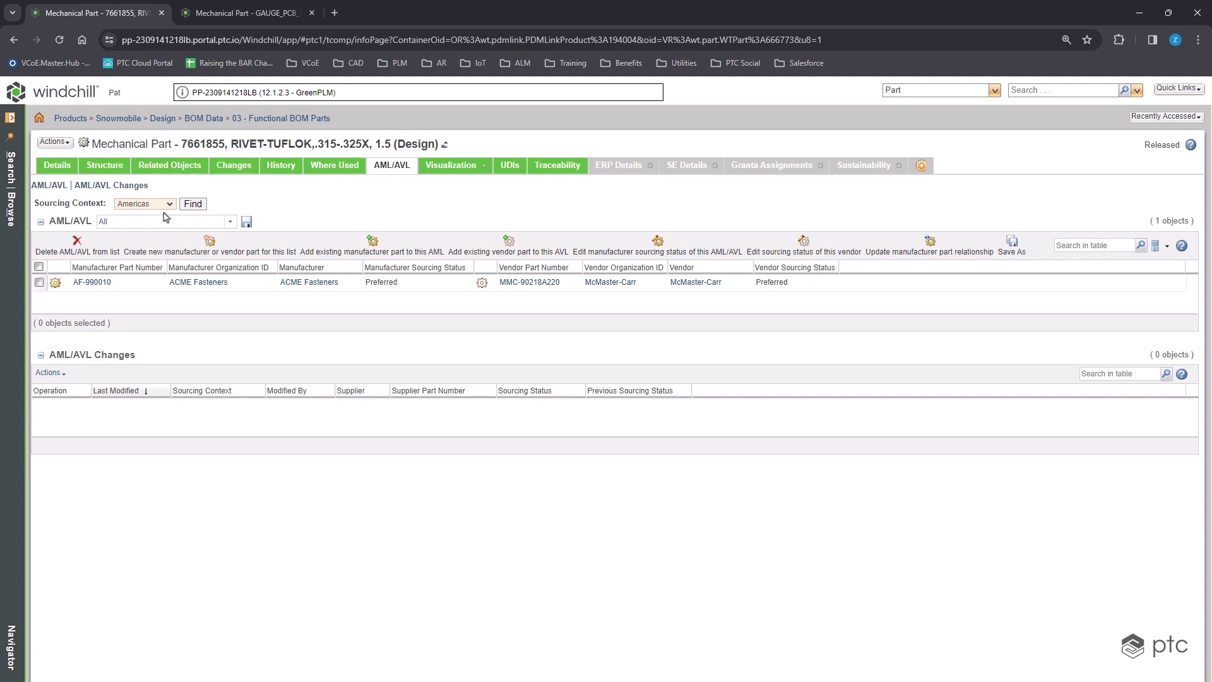
click(333, 170)
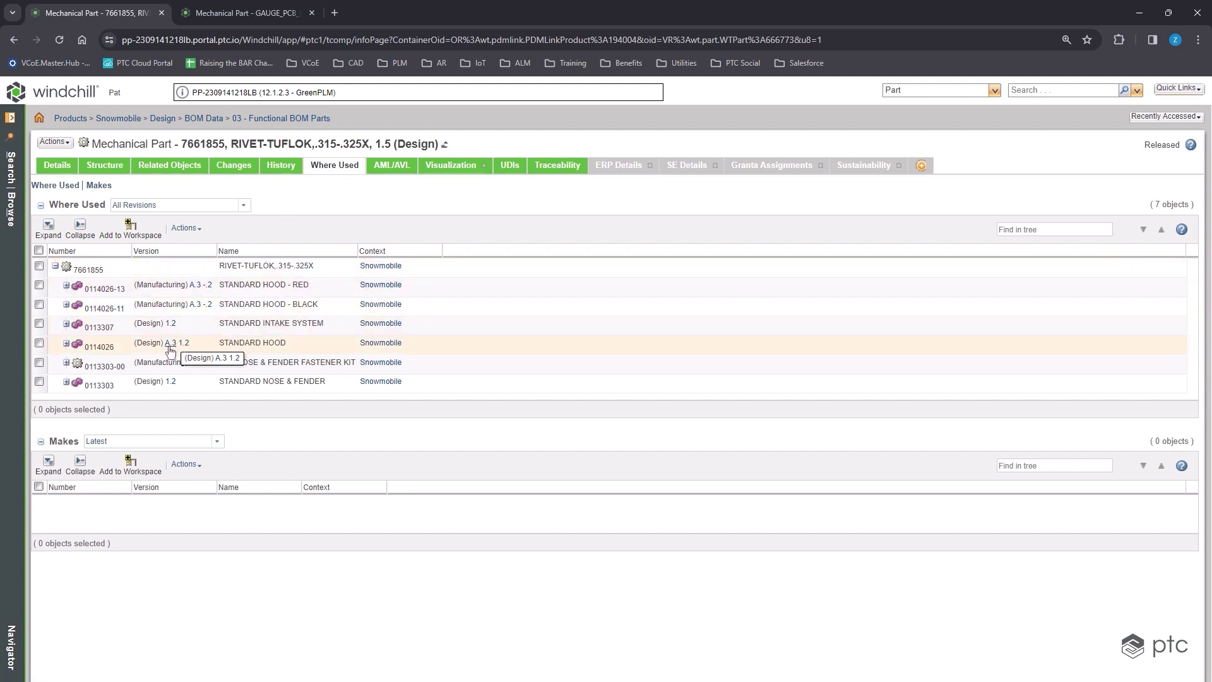
- Open the (Design) A.3 version of STANDARD HOOD 0114026 from the Where Used list
click(171, 349)
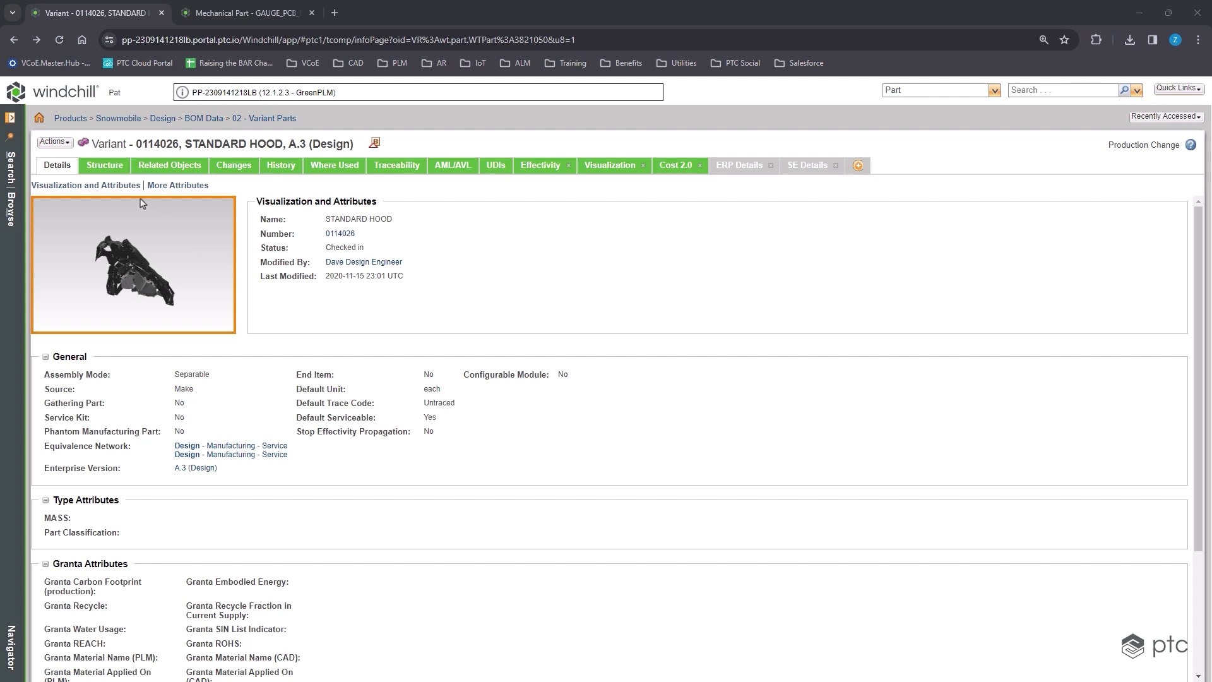
- Show the hood structure in 3-D and expand MessageCenter Gauge to select GAUGE_PCB_BOARD_ASSY_2
click(112, 170)
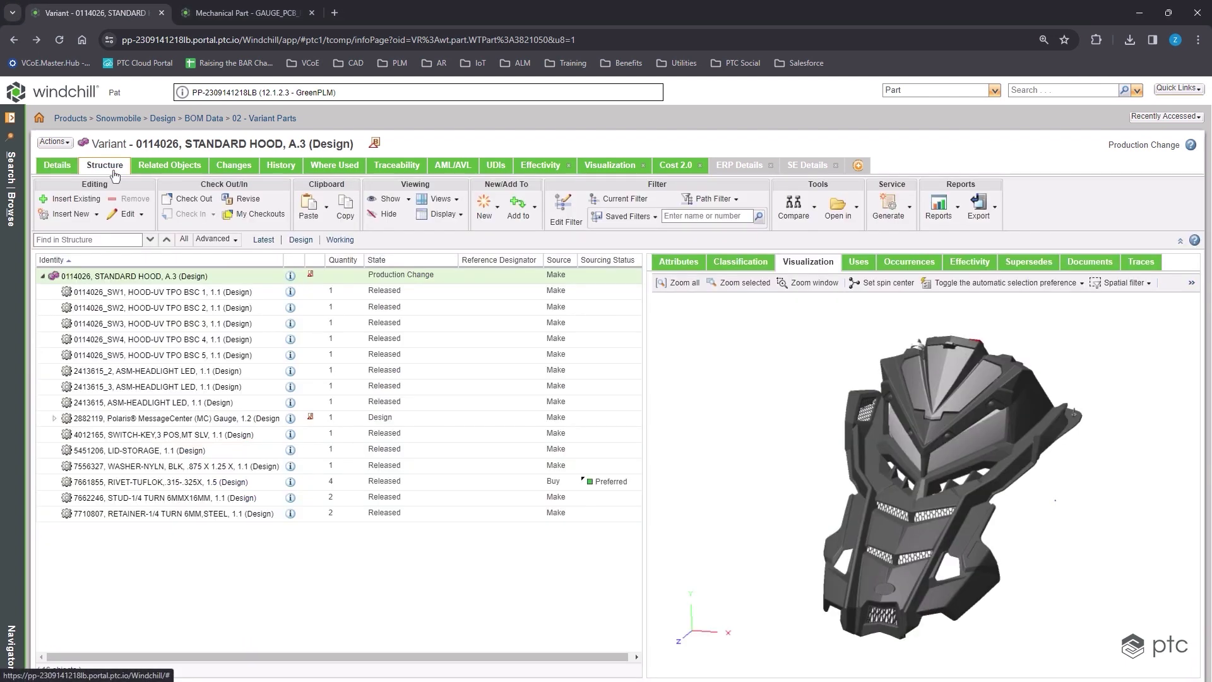
click(228, 420)
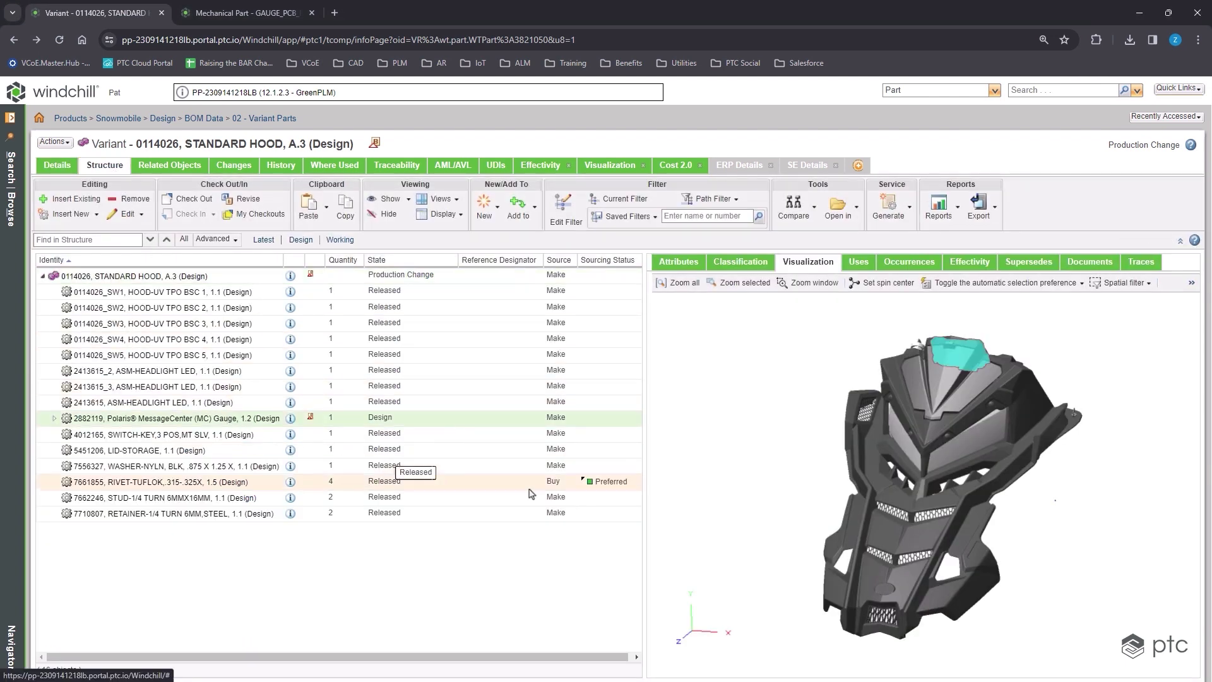
drag(1058, 504, 872, 520)
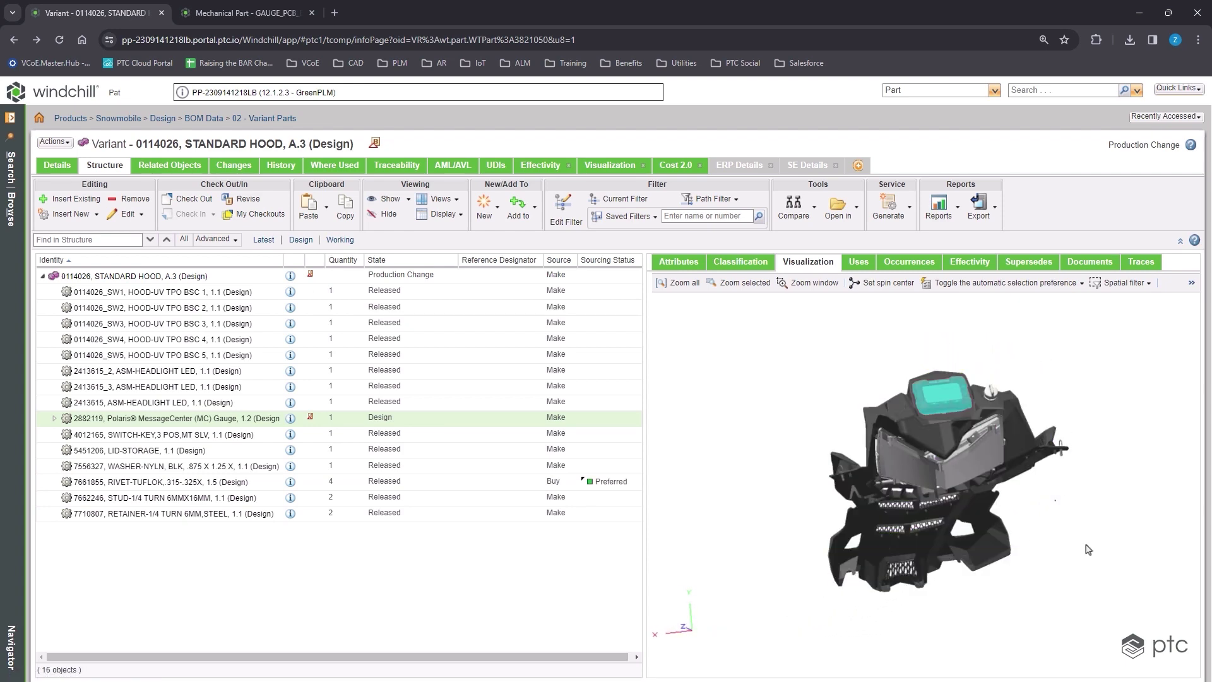
click(55, 419)
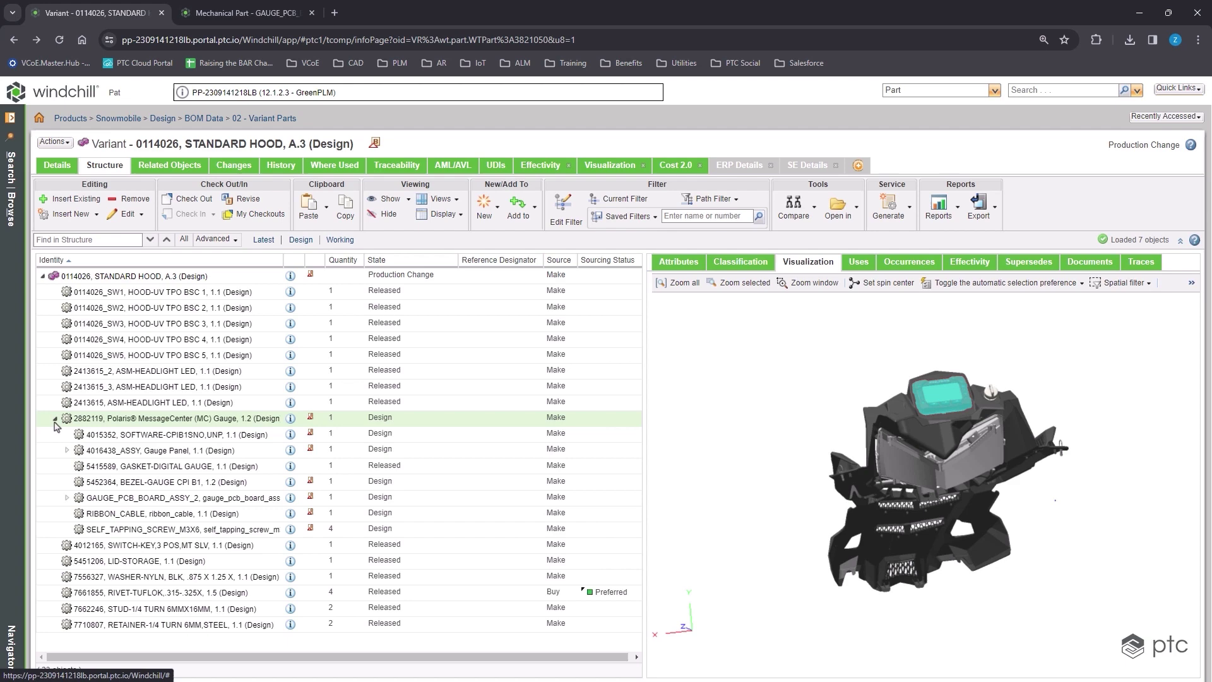
click(190, 504)
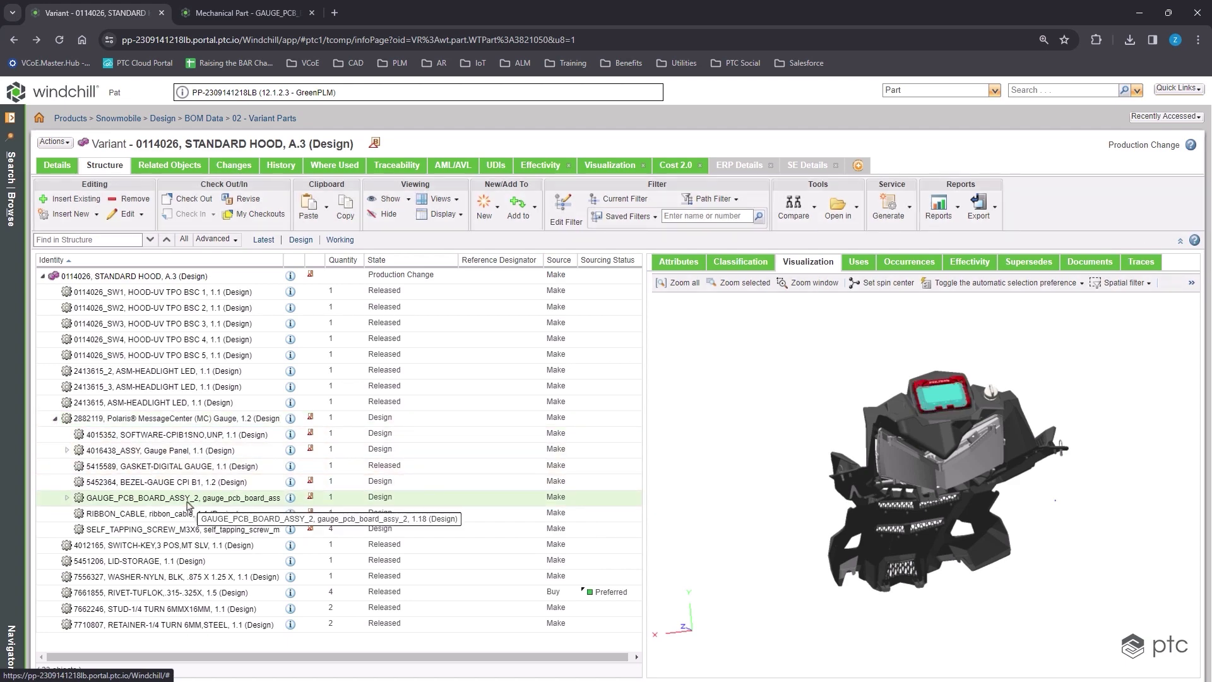
- Show AML/AVL manufacturer parts for rows U13 through 6-OTS-0001016 and select capacitor 6-OTS-0001002
click(252, 16)
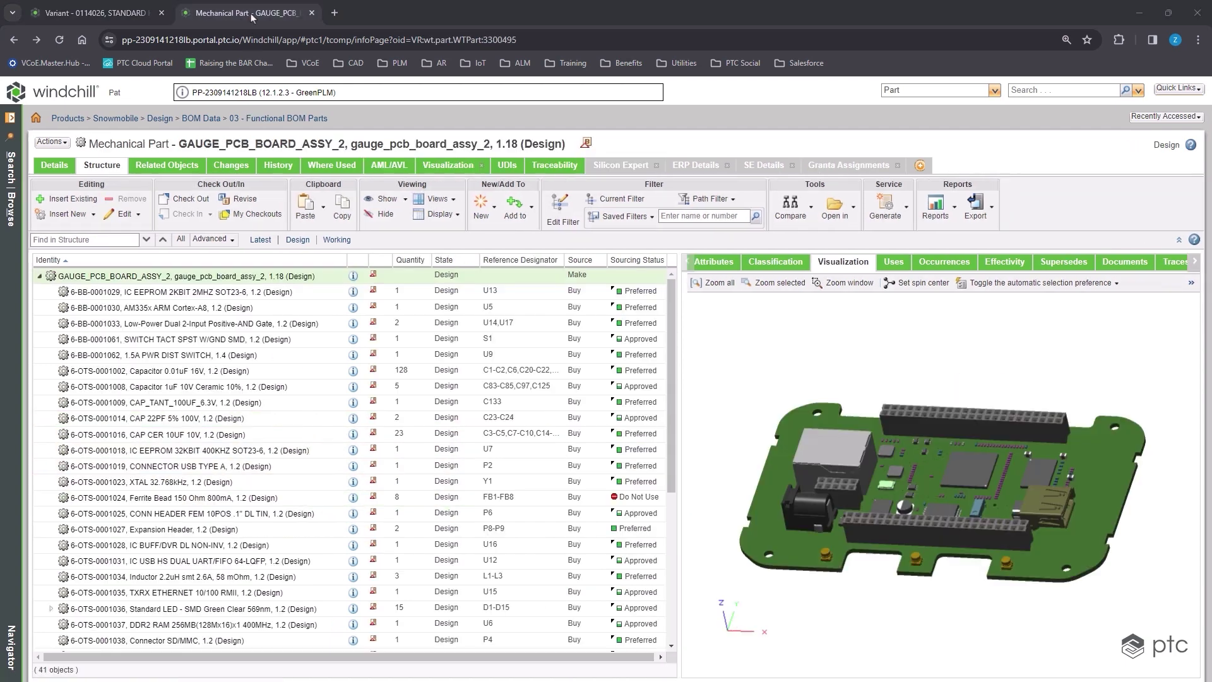
click(310, 296)
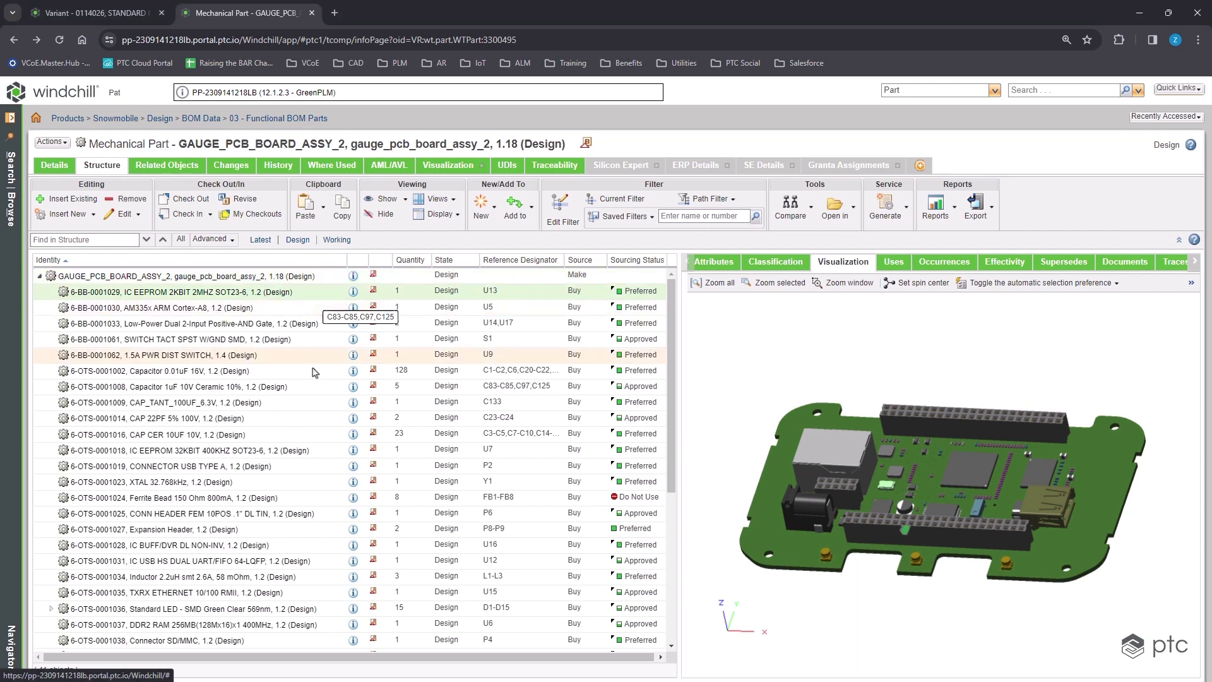
shift+click(305, 436)
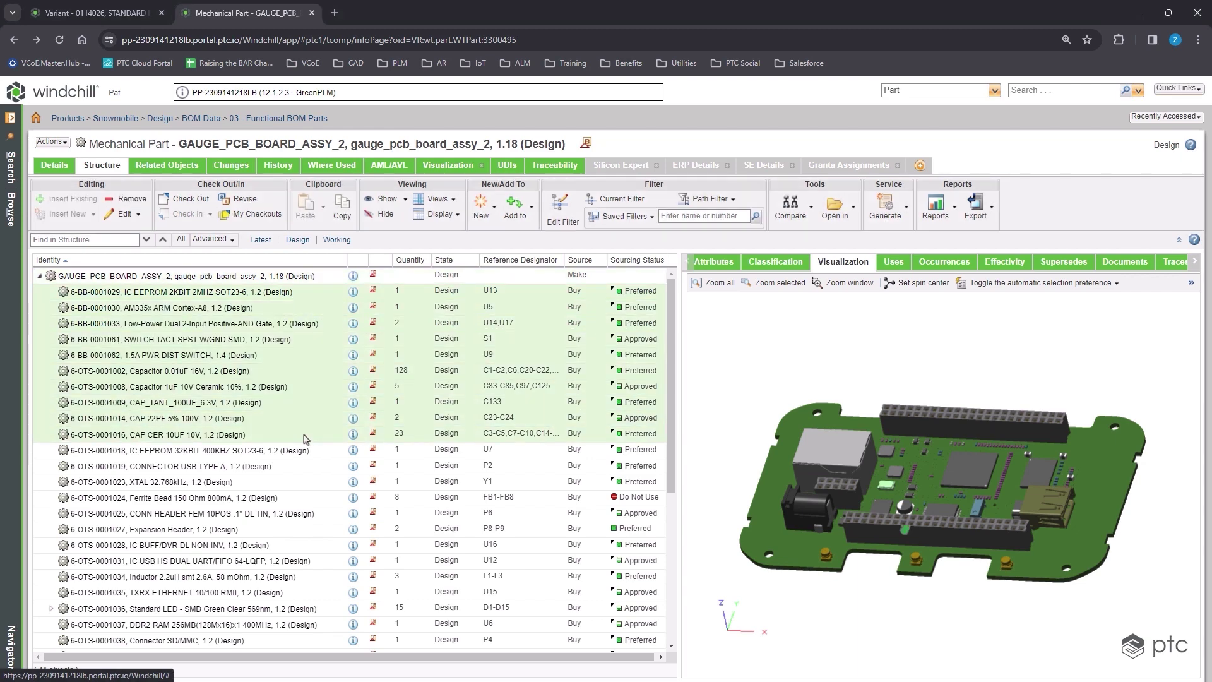
click(404, 201)
click(436, 299)
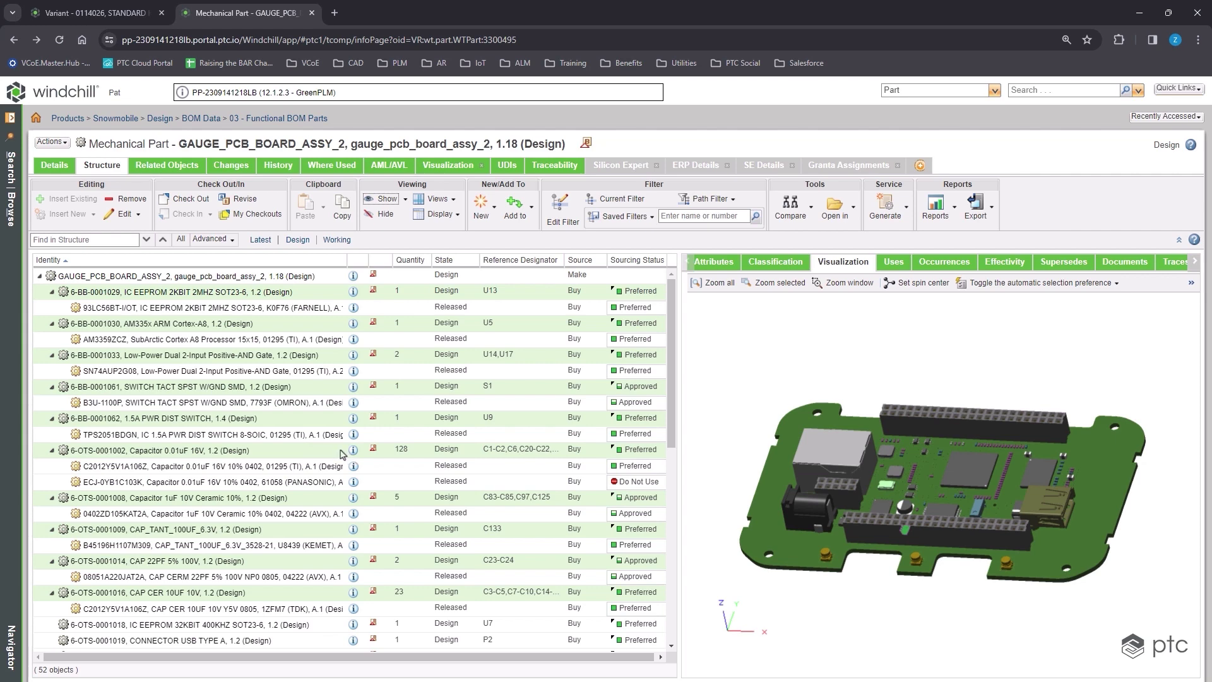
click(352, 454)
- Open capacitor 6-OTS-0001002's information page and view its attributes and AML/AVL list
click(352, 453)
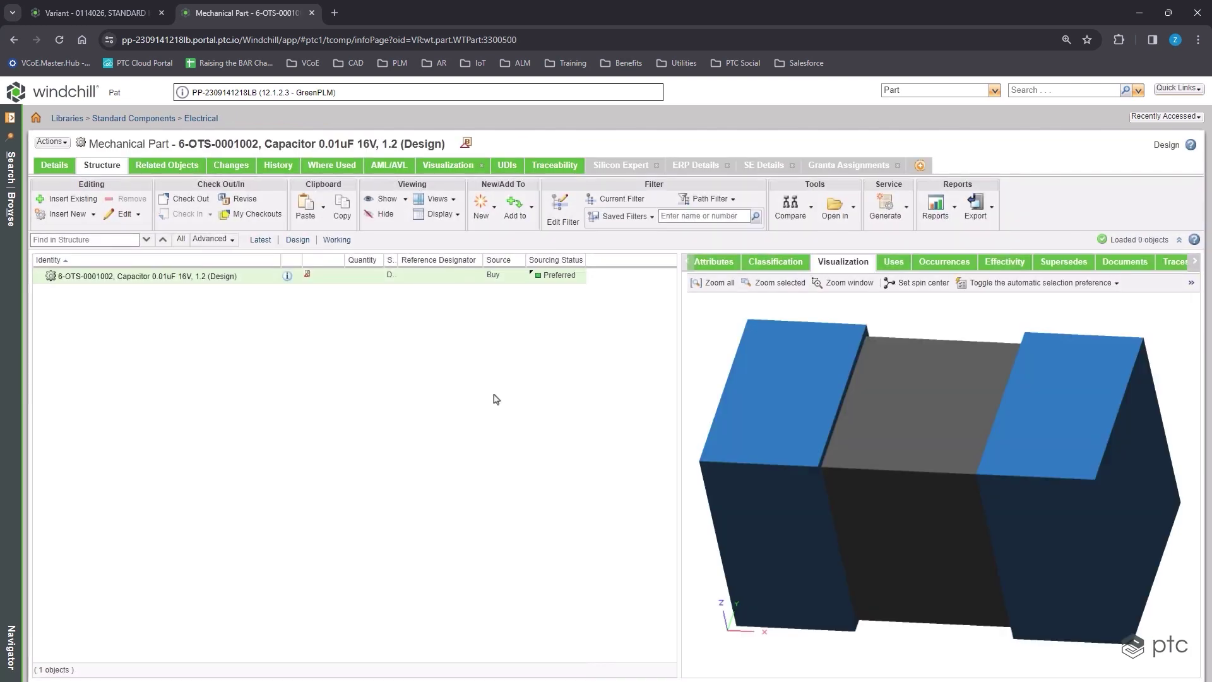
click(727, 263)
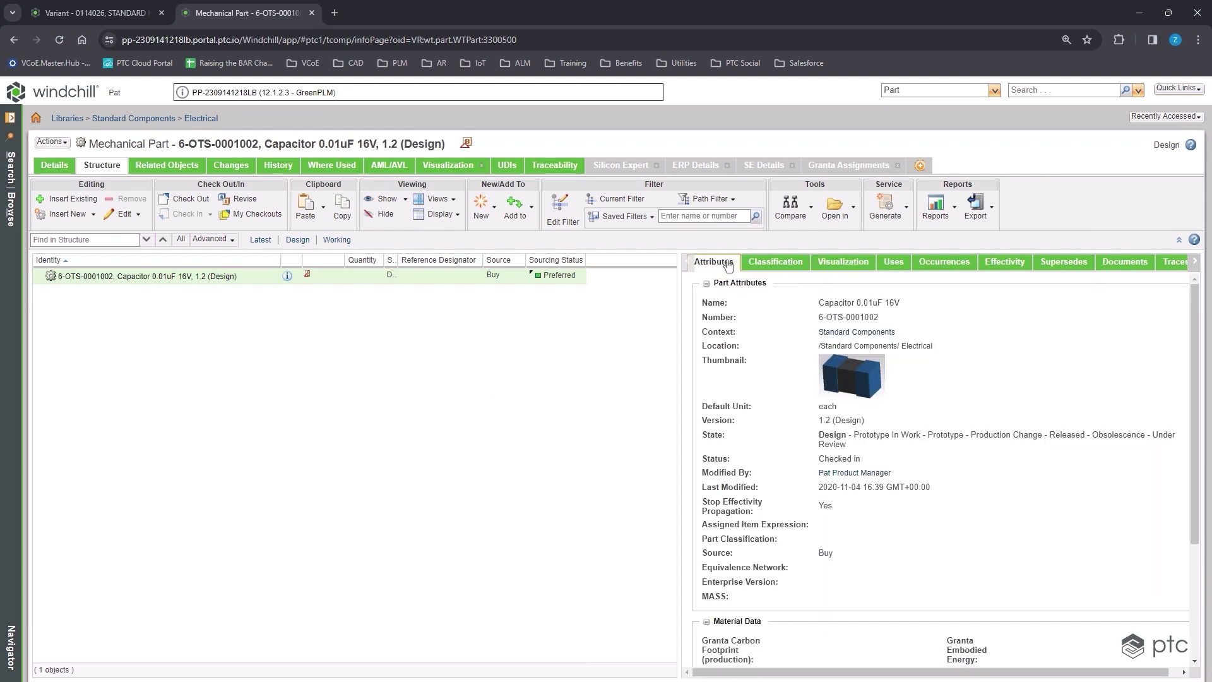
click(384, 166)
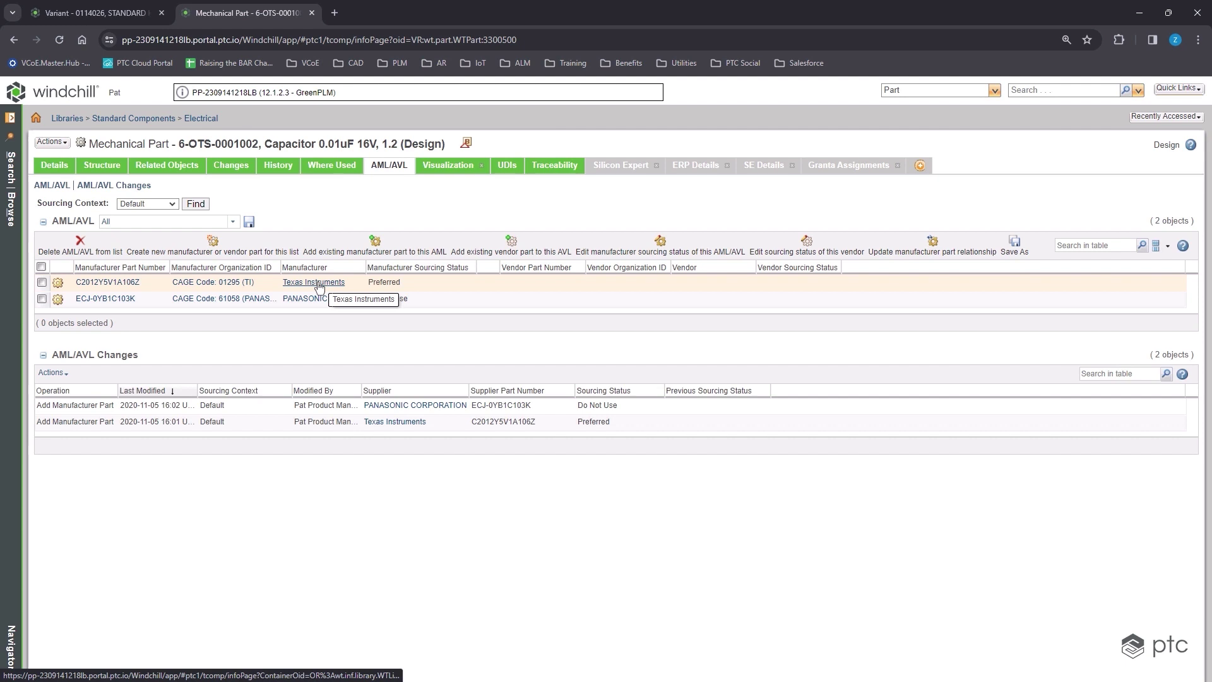
- Open the Texas Instruments manufacturer page to review its supplied parts
click(319, 288)
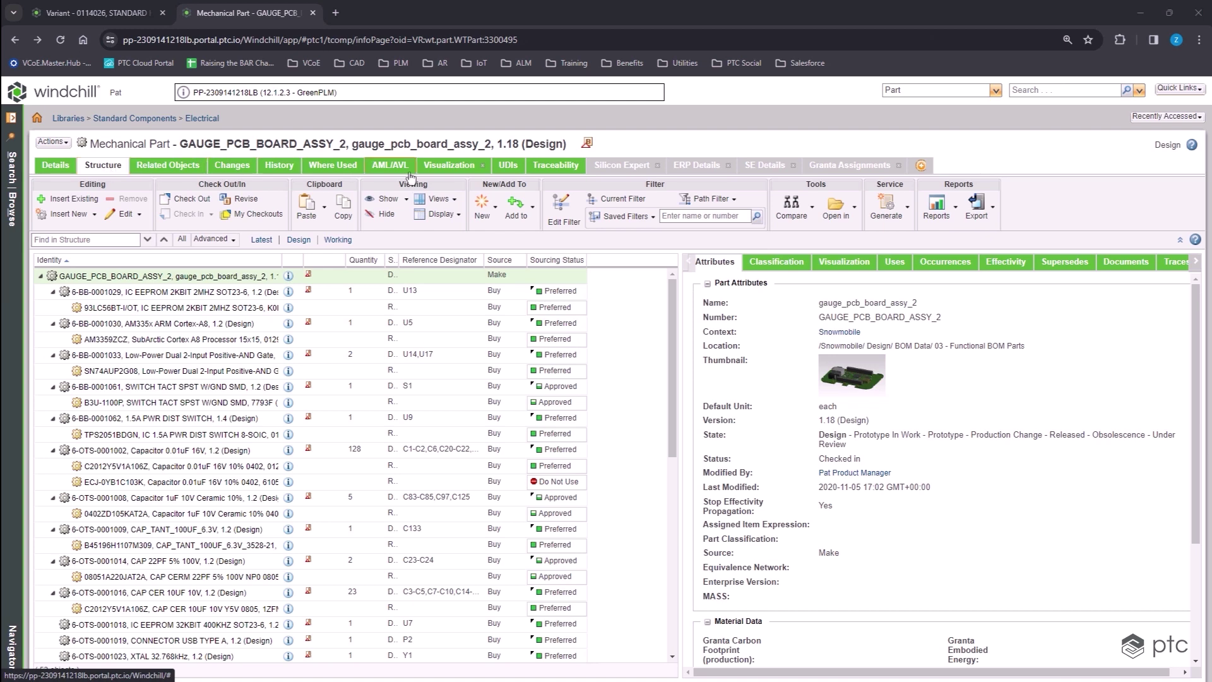
- Log in to SiliconExpert and open the BOM HealthCheck for GAUGE_PCB_BOARD_ASSY_2, showing grade C and 40 parts
click(622, 165)
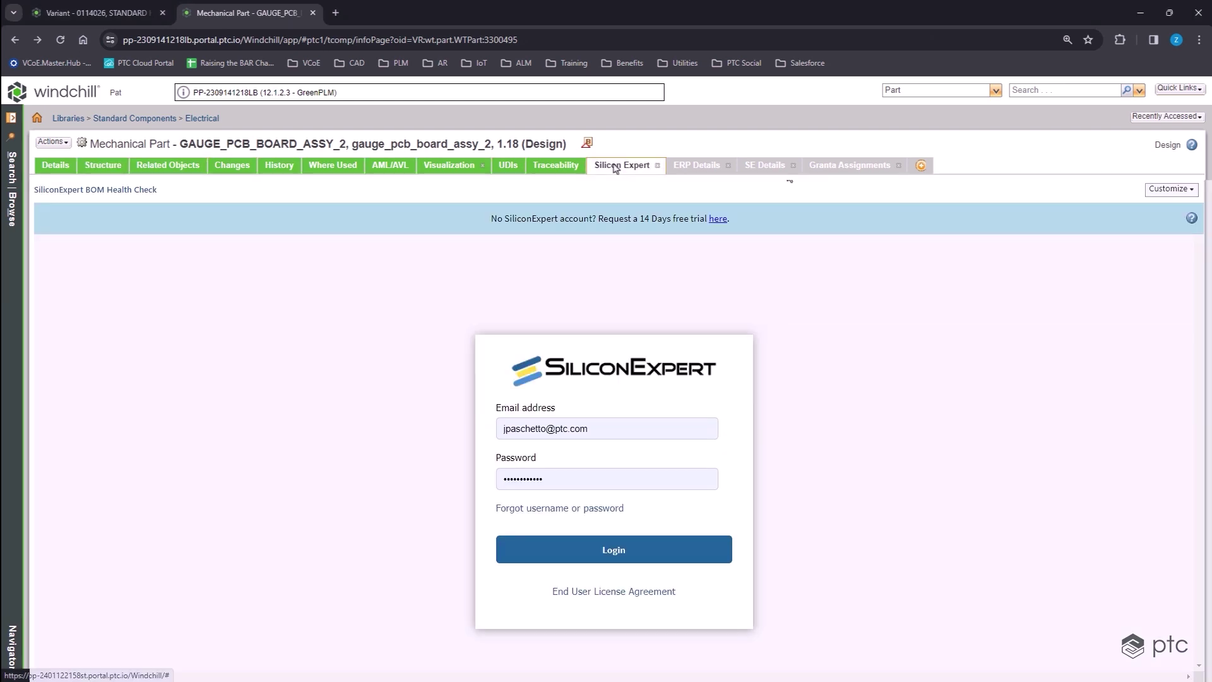
click(615, 551)
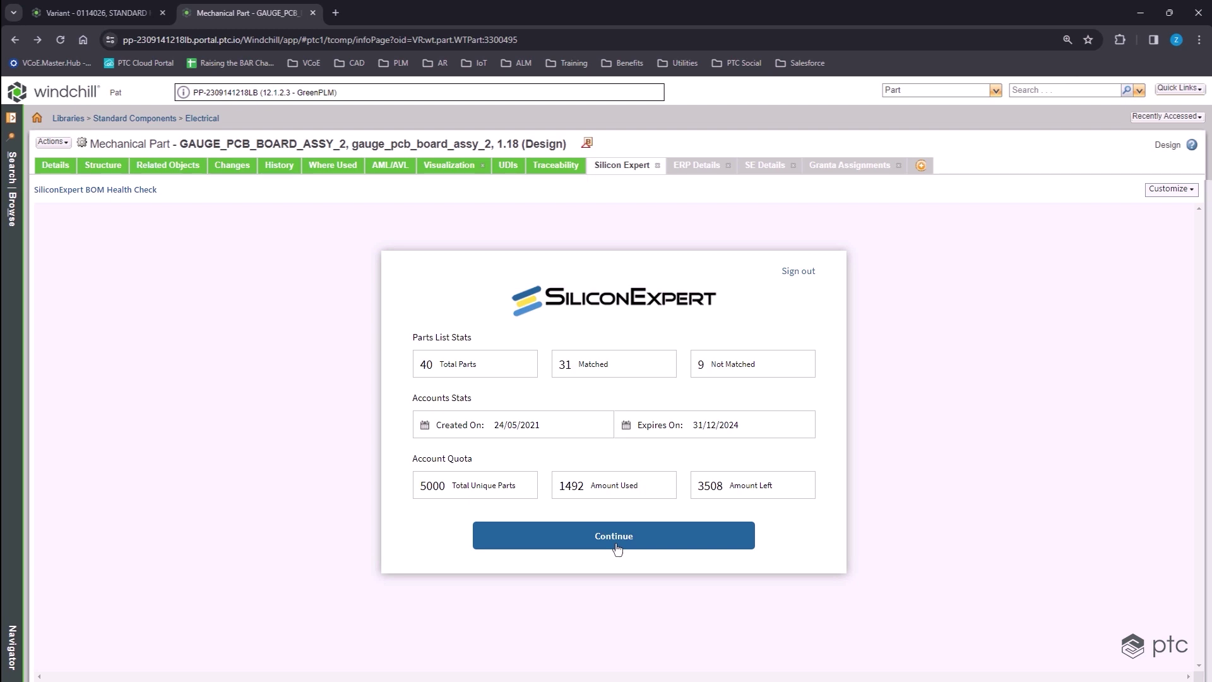
click(617, 544)
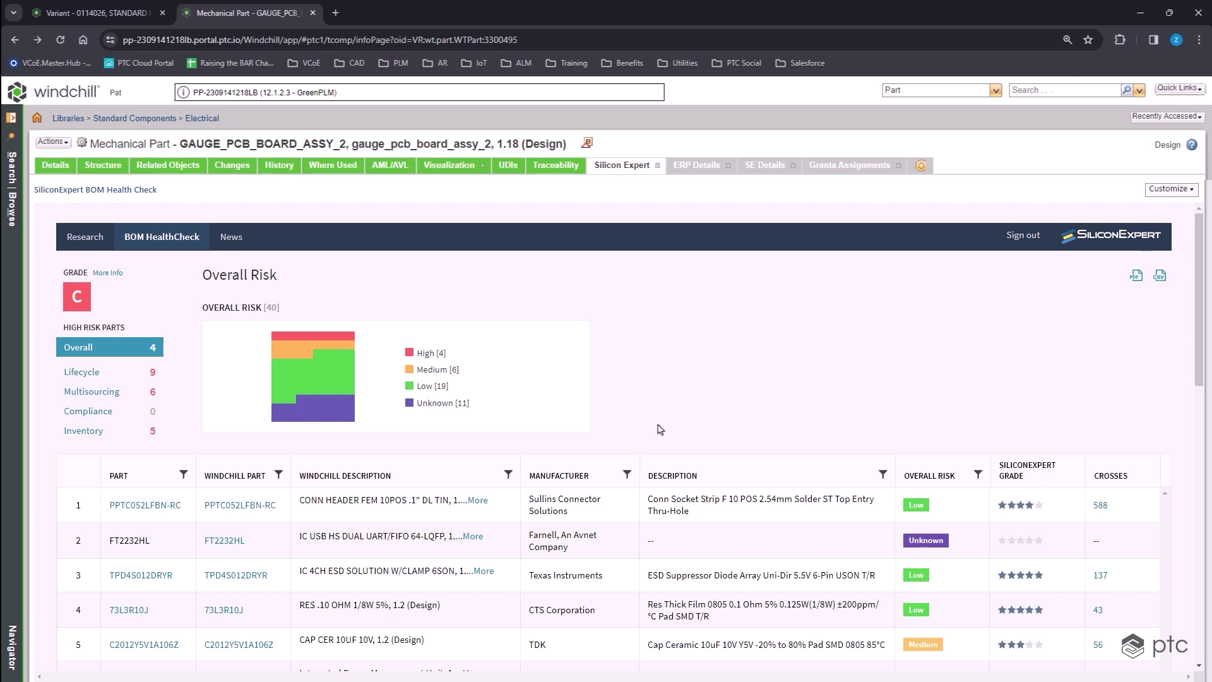
- Read the More Info explanation of the BOM GRADE, then dismiss it
click(103, 276)
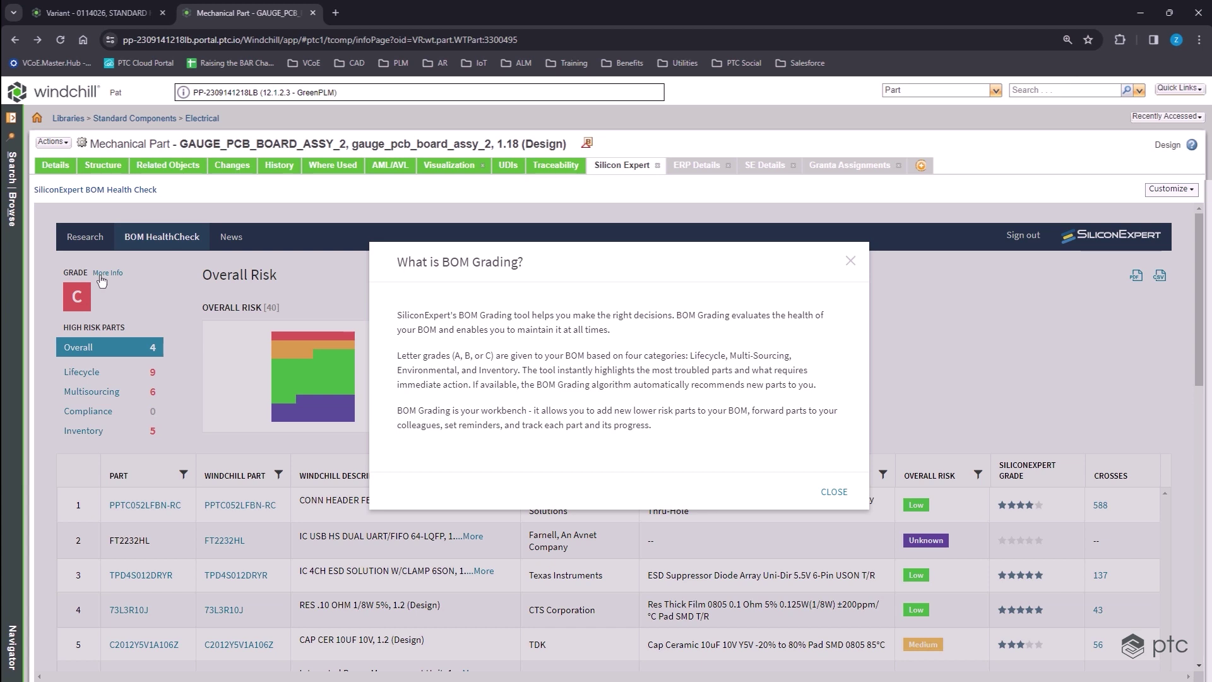
click(835, 493)
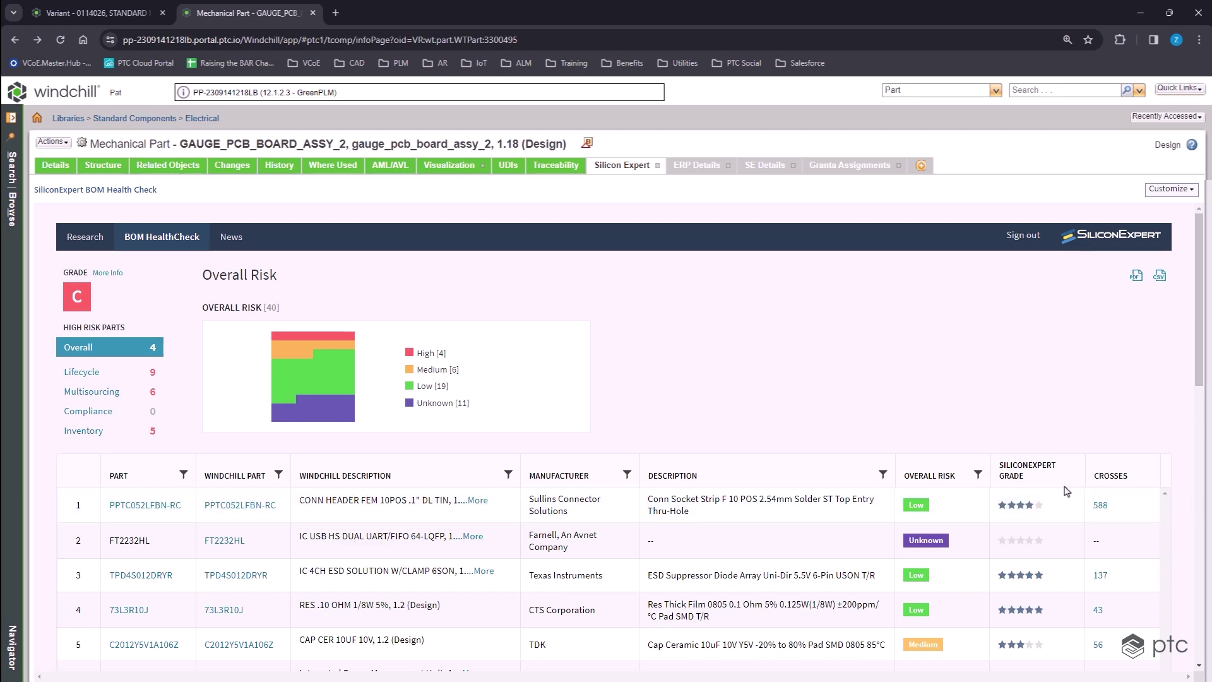
- Review the 588 cross-reference parts for PPTC052LFBN-RC, then show the Inventory Risk breakdown
click(1101, 505)
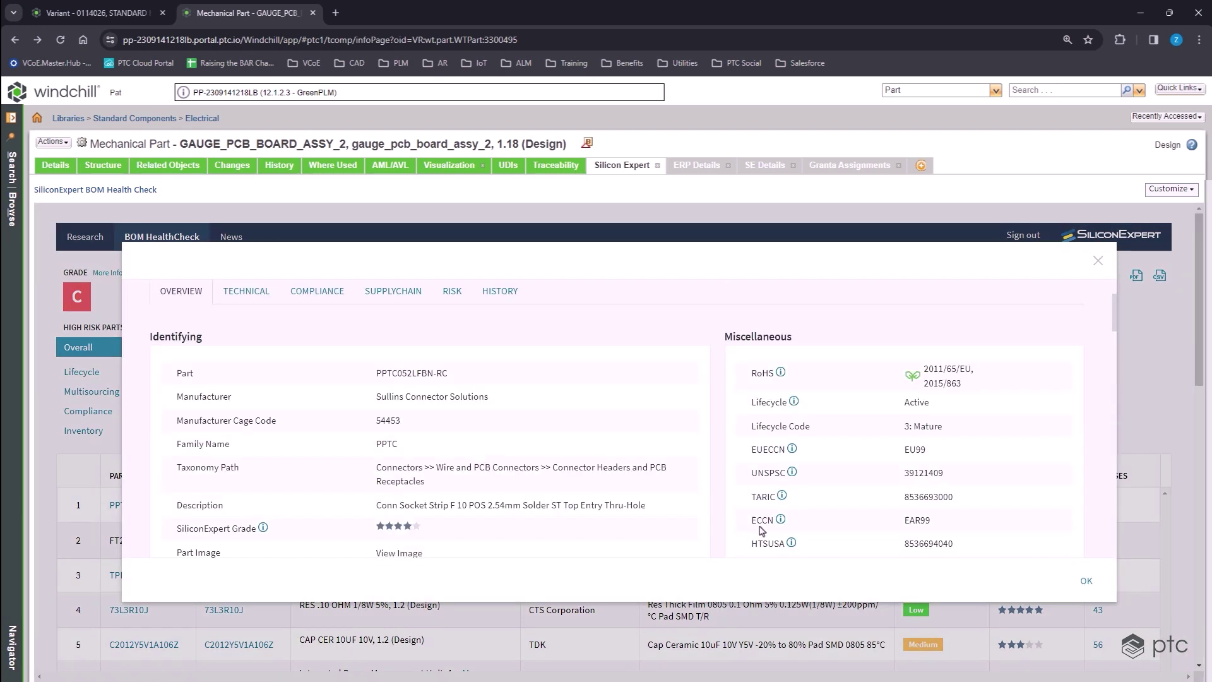
scroll(756, 515, up, 10)
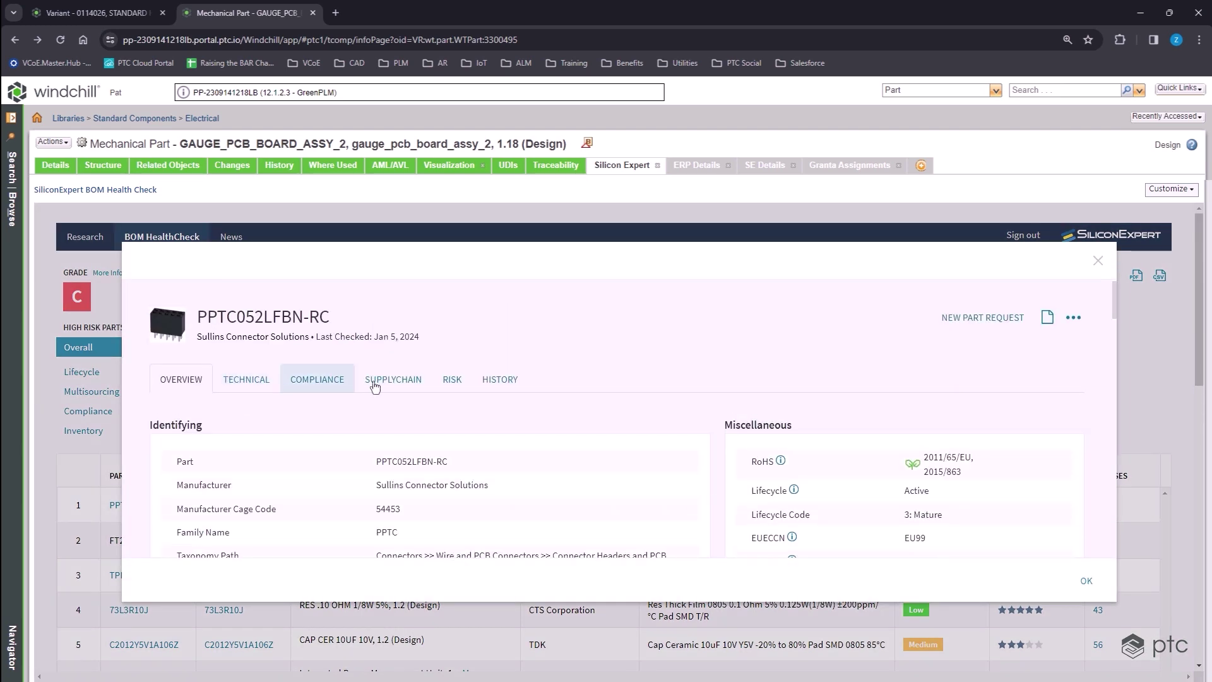
scroll(1115, 323, down, 2)
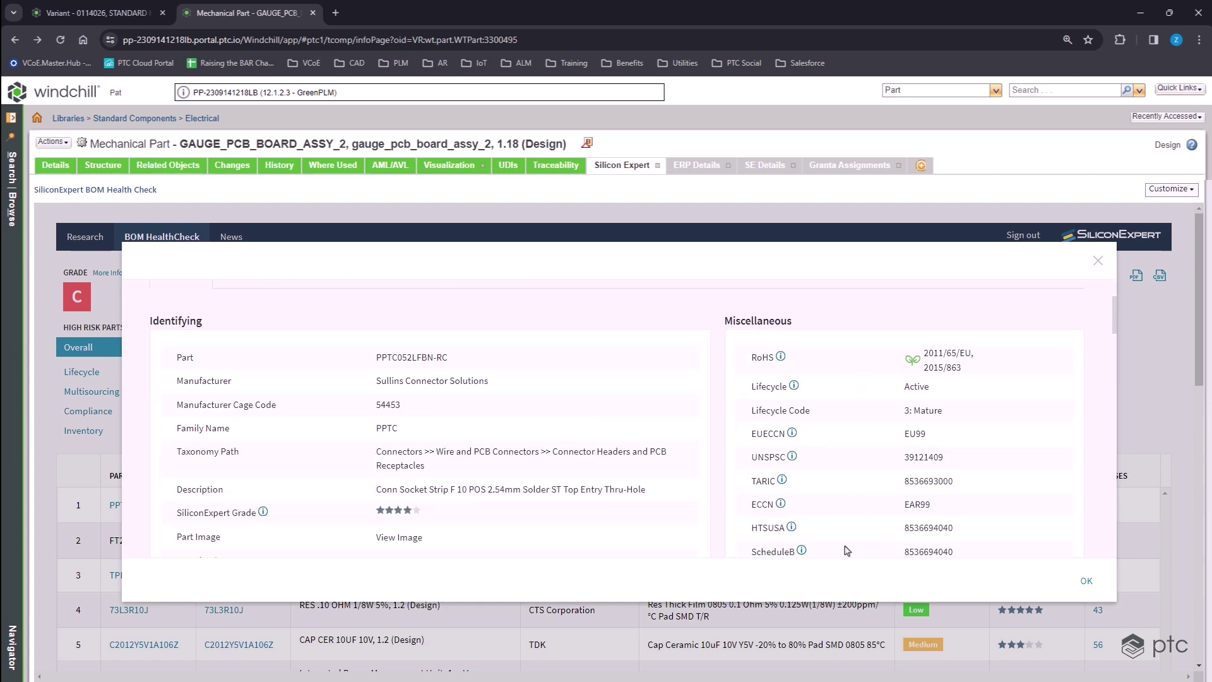
drag(1113, 310, 1125, 530)
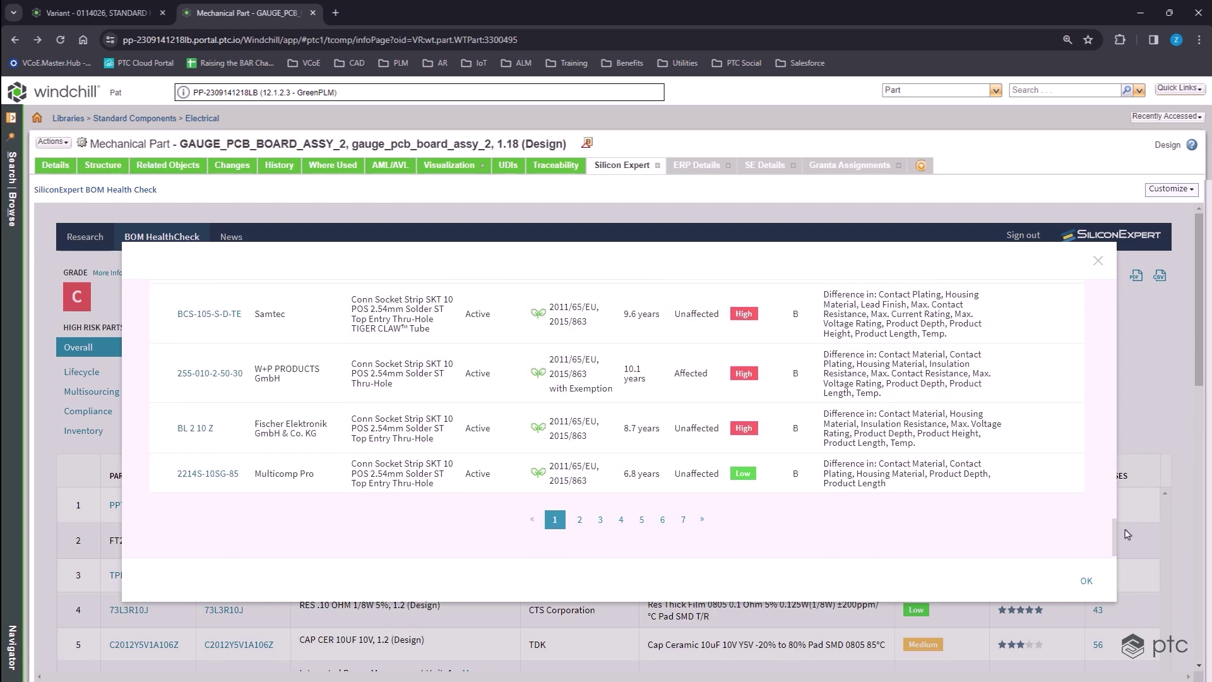
click(1086, 580)
click(95, 431)
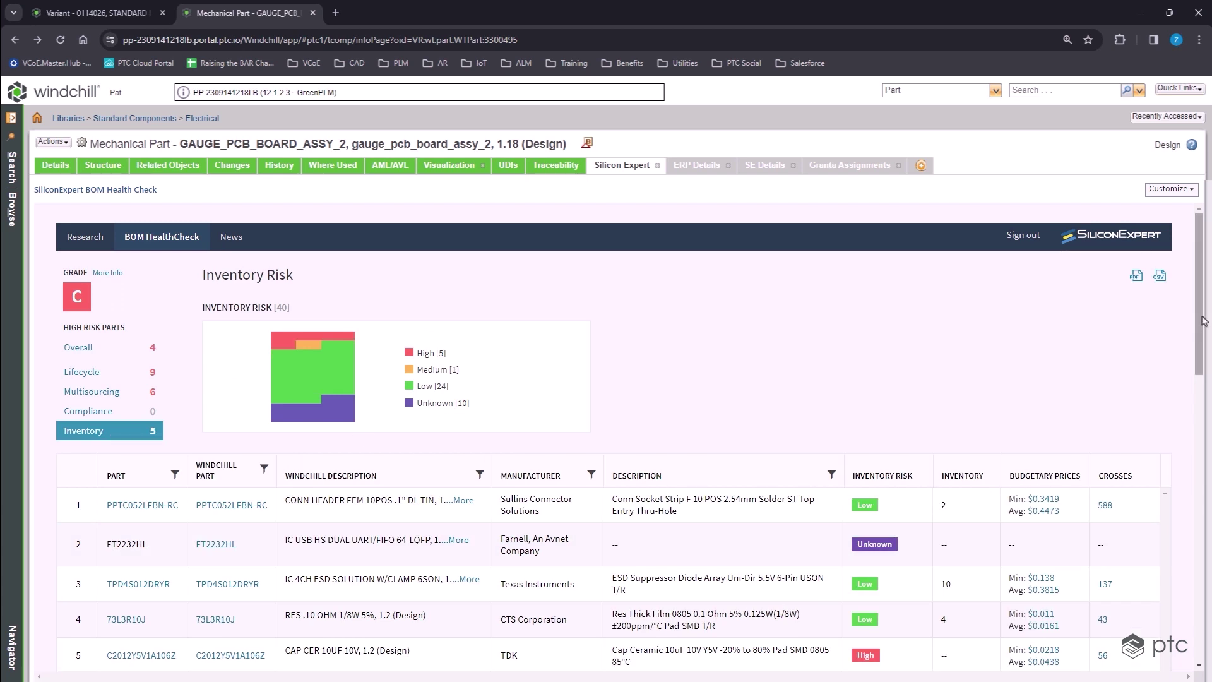
- Switch the High Risk Parts view back to the Overall risk breakdown
drag(1204, 321, 1210, 275)
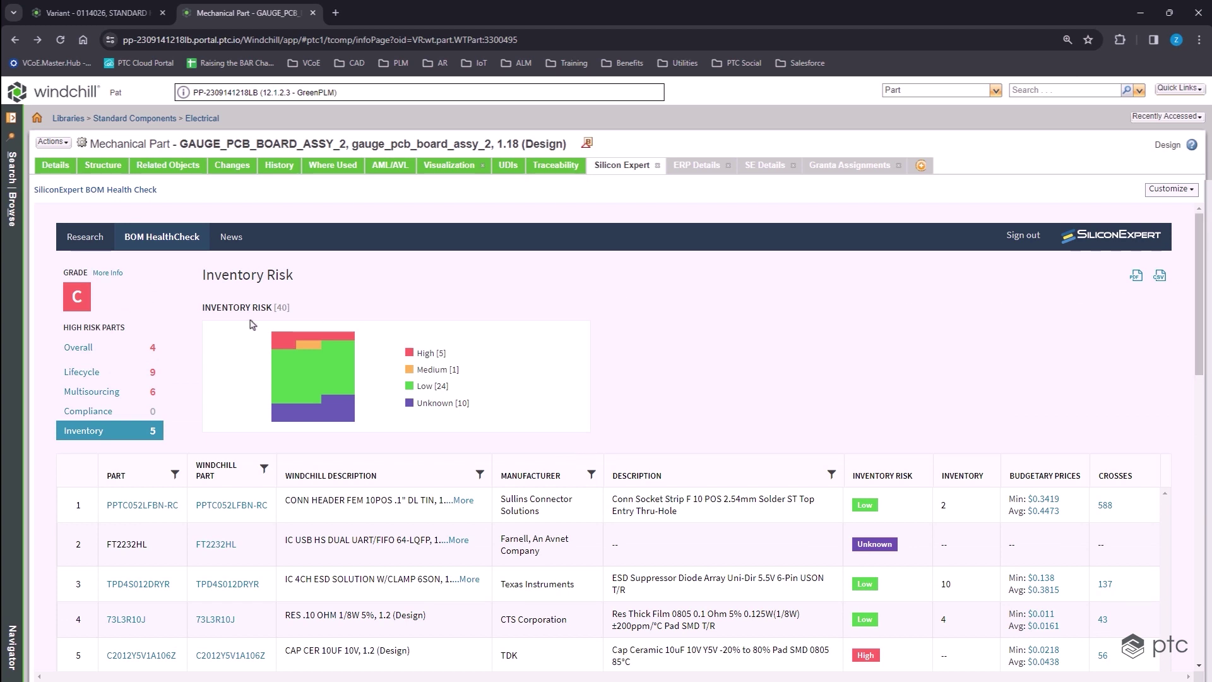
click(79, 349)
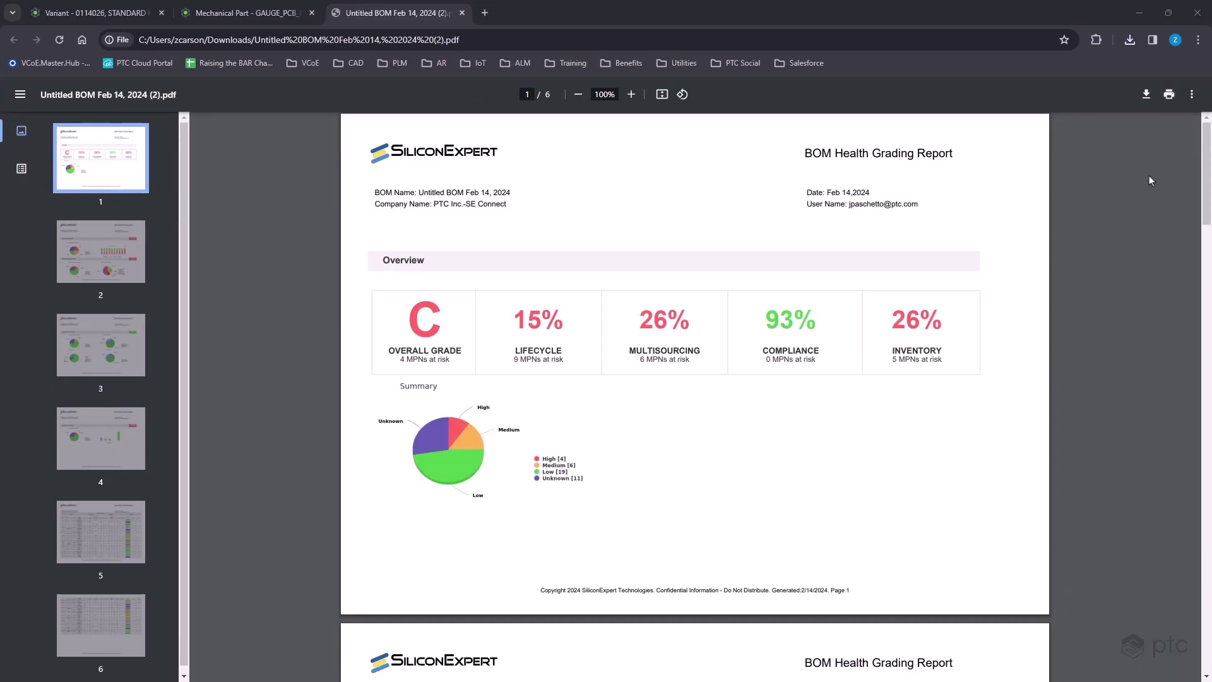
- Page through the BOM Health Grading PDF report down to its compliance grade page
scroll(1209, 226, down, 6)
drag(1208, 226, 1202, 599)
- Close the PDF report and browse the Product Categories on SiliconExpert's Research page
click(462, 12)
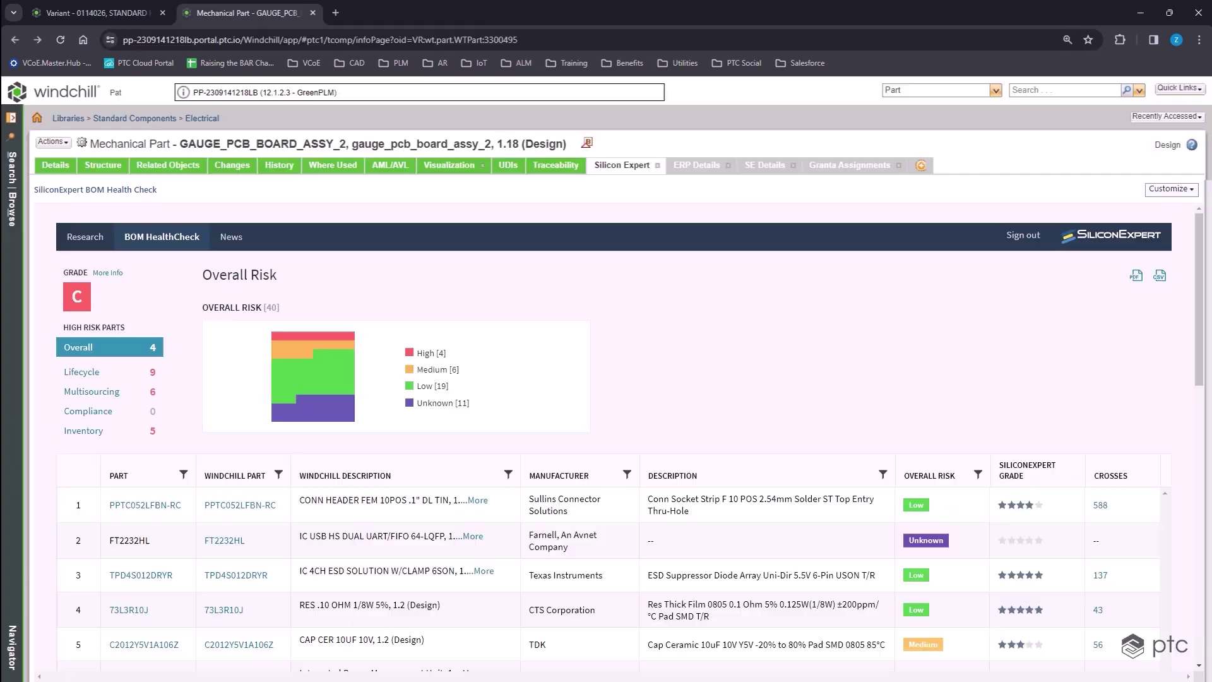
click(85, 239)
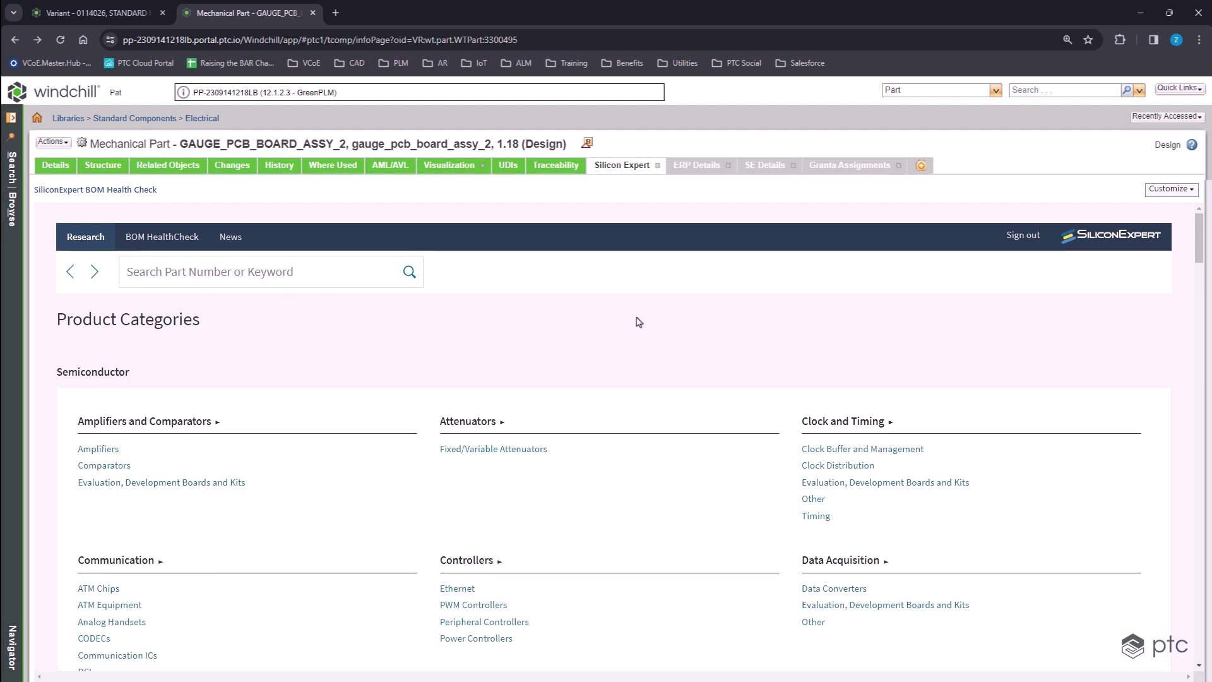
mouse_move(1201, 241)
mouse_down()
mouse_move(1208, 340)
mouse_move(1210, 233)
mouse_up()
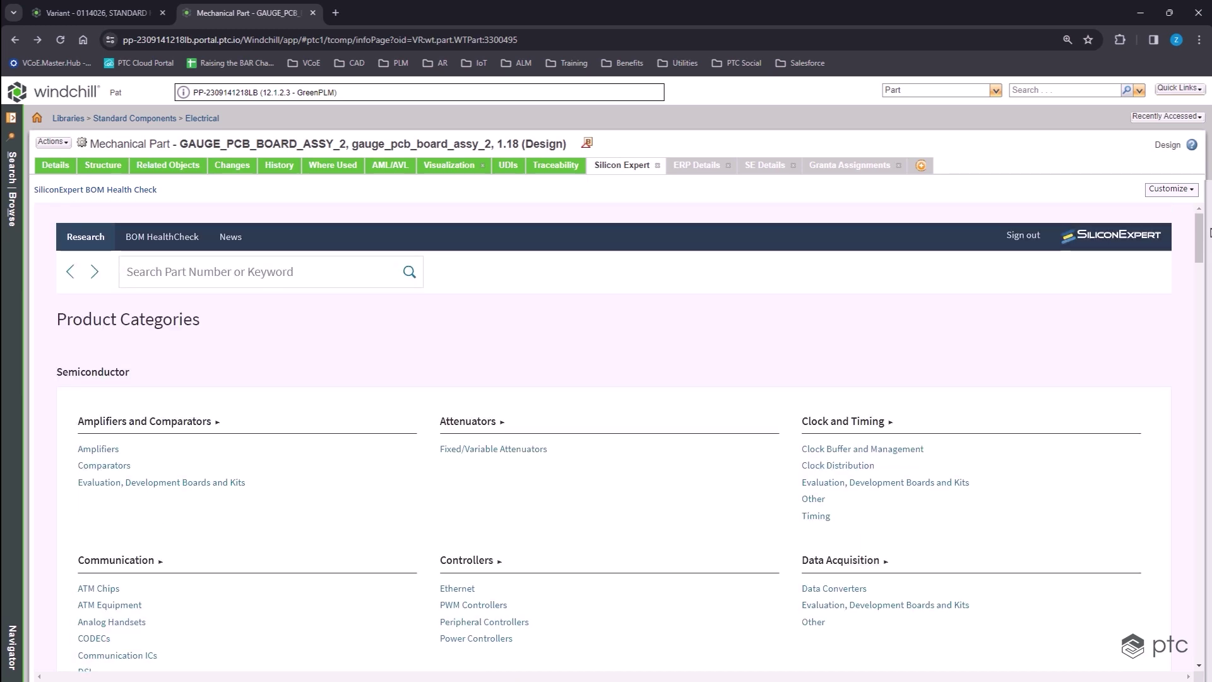